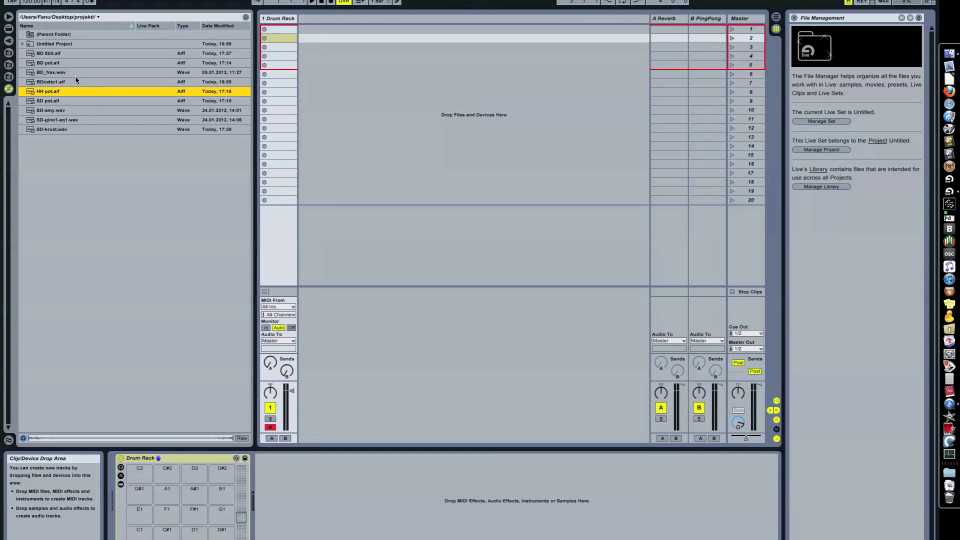
Preview the kick samples and load BD 8bit.aif onto the Drum Rack's C1 pad
{"action": "left_click", "coordinate": [69, 53]}
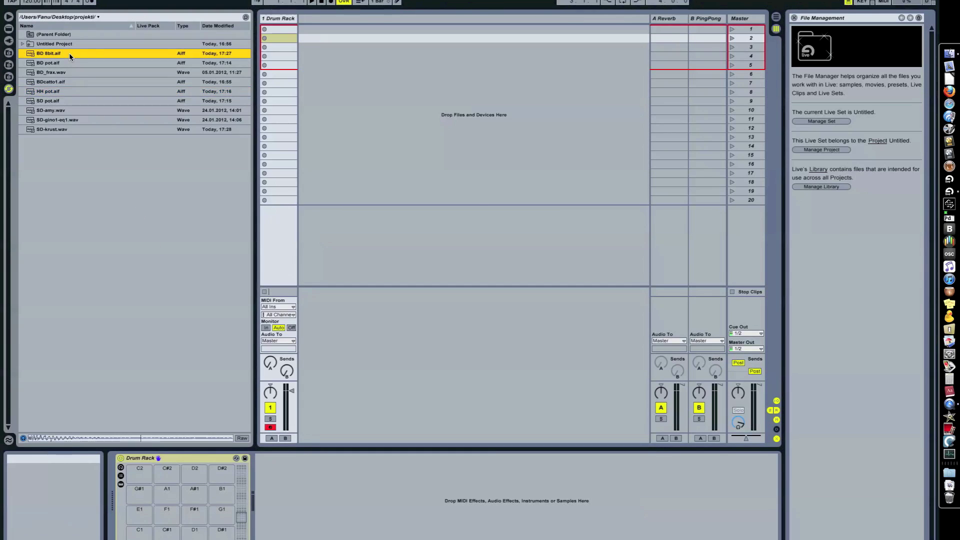
{"action": "key", "text": "Down"}
{"action": "key", "text": "Down"}
{"action": "key", "text": "Down"}
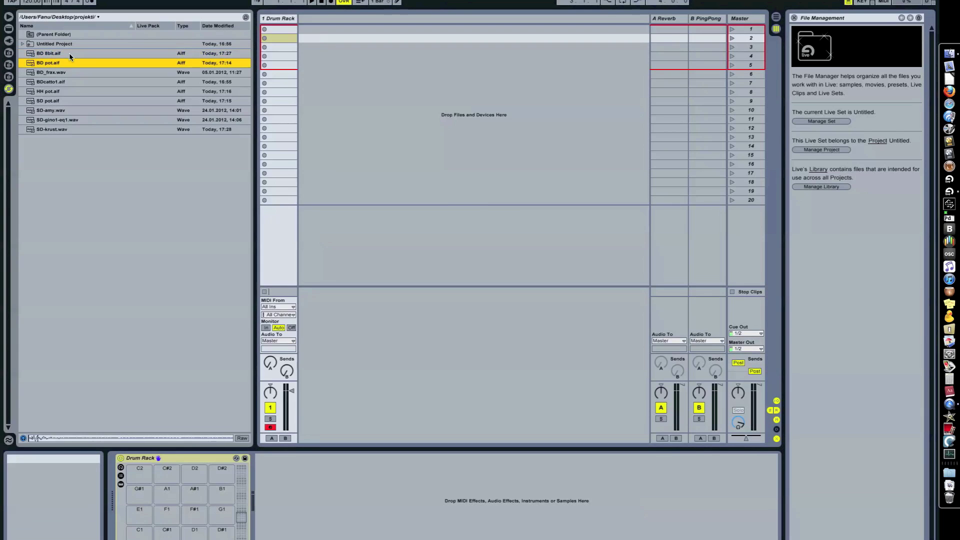
{"action": "key", "text": "Up"}
{"action": "key", "text": "Up"}
{"action": "key", "text": "Up"}
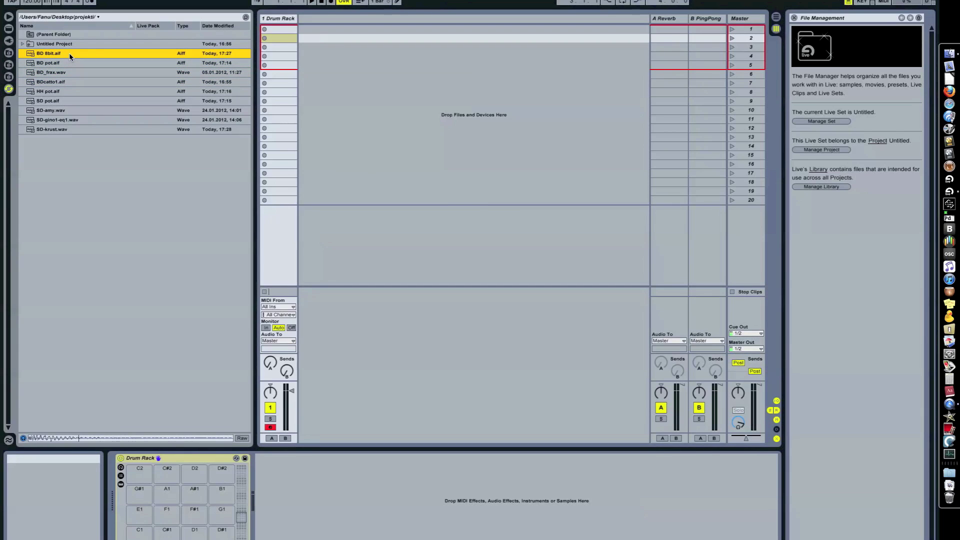
{"action": "left_click_drag", "start_coordinate": [140, 535], "coordinate": [141, 535]}
Show the C1 pad Sampler's waveform and Zone editor, then select BD pot in the browser
{"action": "left_click", "coordinate": [140, 534]}
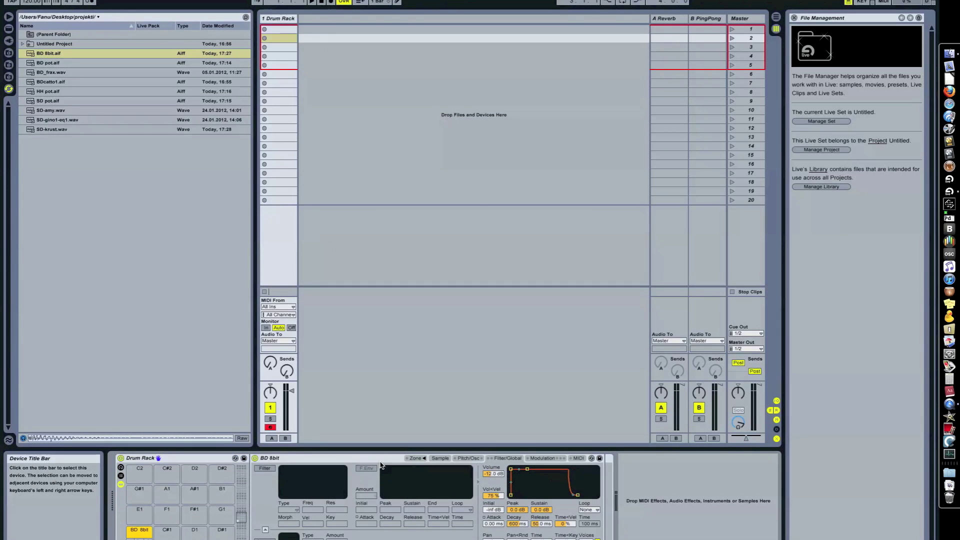
{"action": "left_click", "coordinate": [437, 458]}
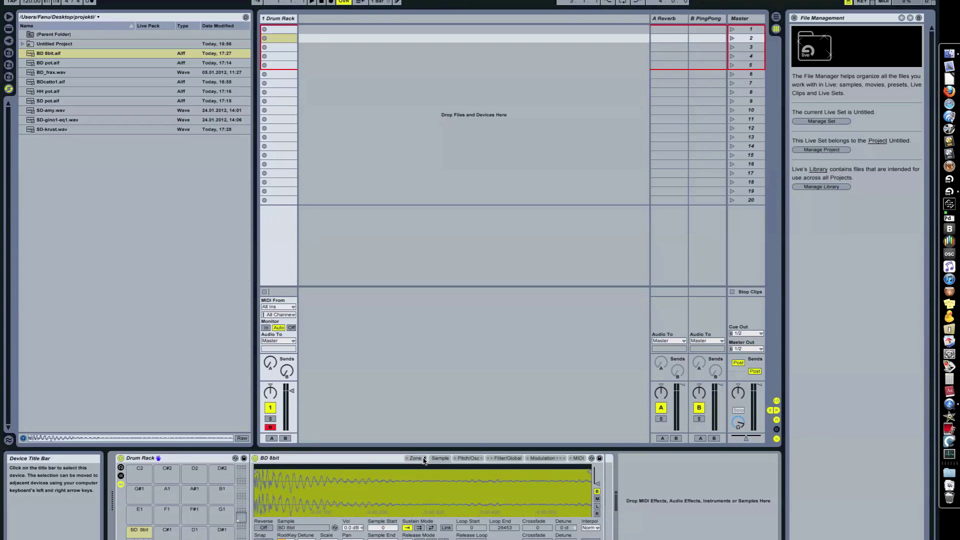
{"action": "left_click", "coordinate": [419, 459]}
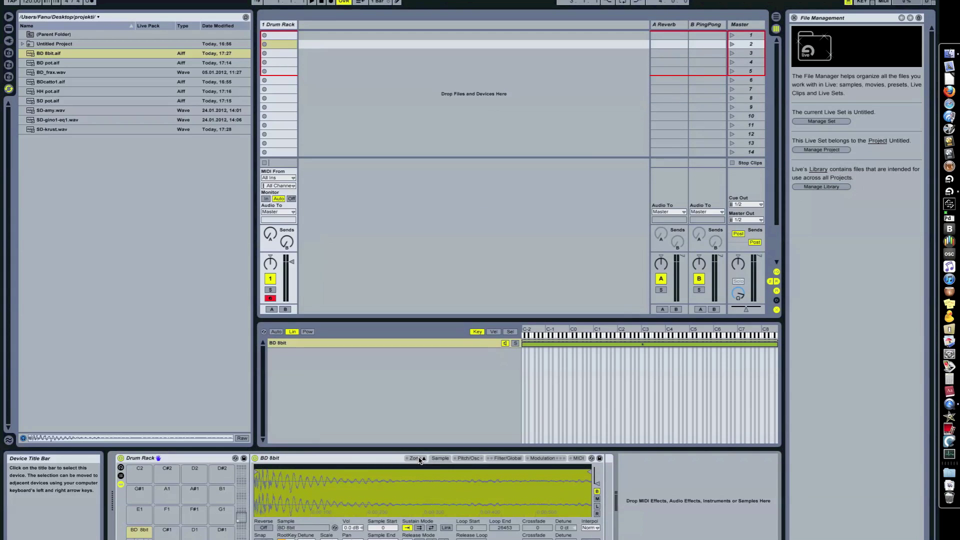
{"action": "left_click", "coordinate": [455, 345]}
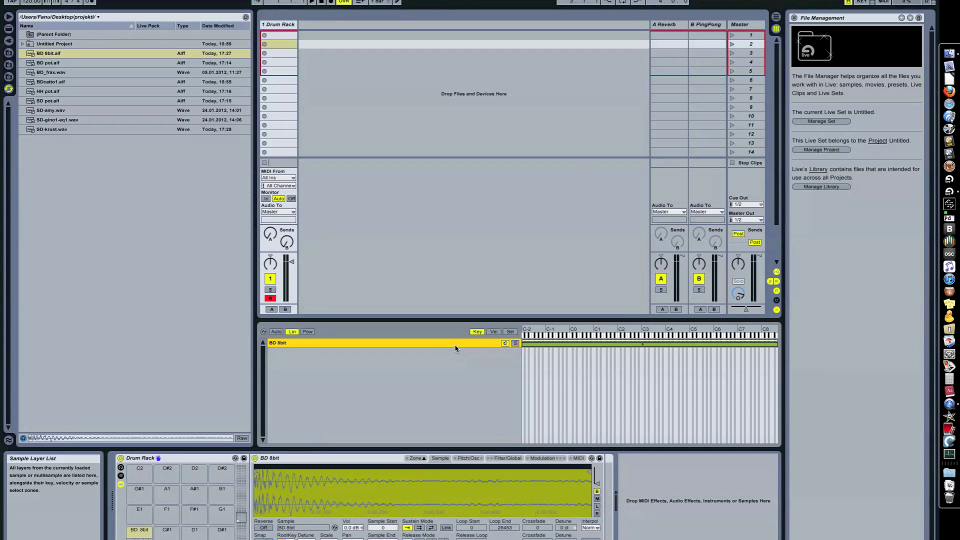
{"action": "left_click", "coordinate": [82, 63]}
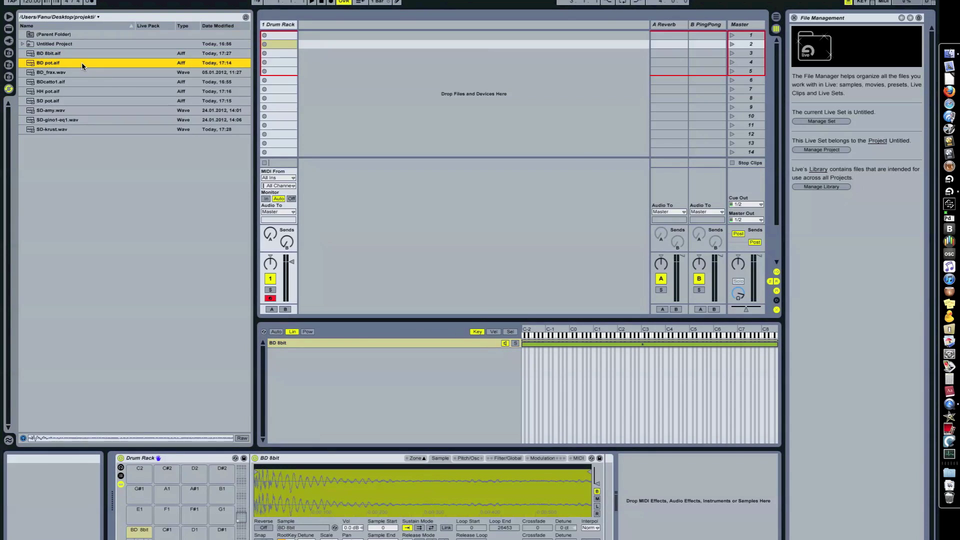
Add BD pot, BD_frax and BDcatto1 as extra kick layers and switch the zones to Sel
{"action": "key", "text": "shift+Down"}
{"action": "key", "text": "shift+Down"}
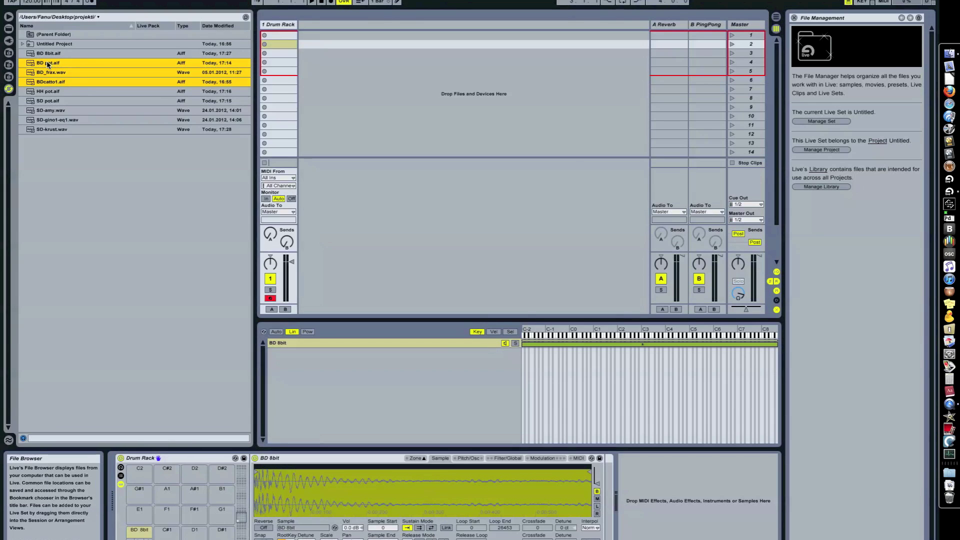
{"action": "left_click_drag", "start_coordinate": [48, 64], "coordinate": [369, 381]}
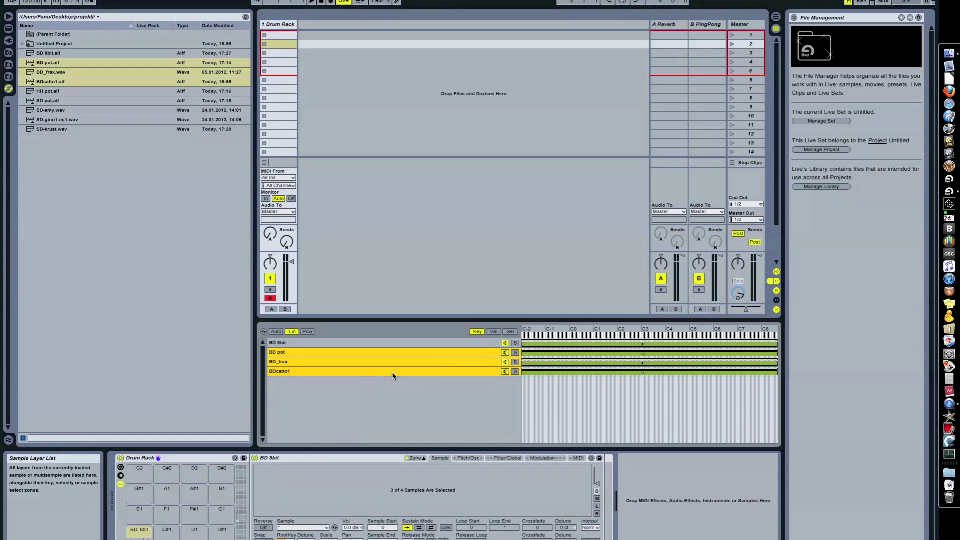
{"action": "left_click", "coordinate": [509, 332]}
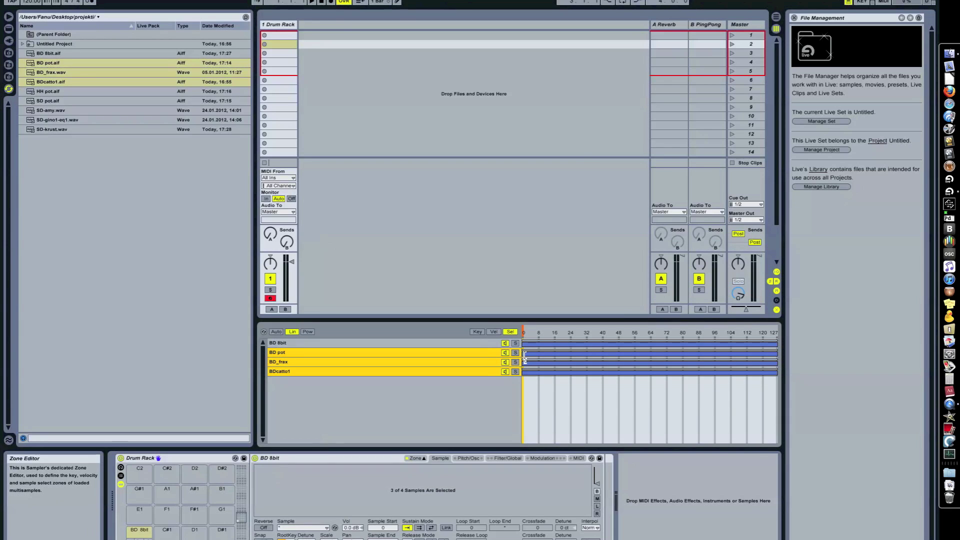
{"action": "left_click_drag", "start_coordinate": [525, 354], "coordinate": [525, 360]}
Drag the BDcatto1, BD_frax, BD pot and BD 8bit select-zone edges into narrow ranges near 0
{"action": "left_click", "coordinate": [480, 364]}
{"action": "left_click", "coordinate": [480, 371], "text": "shift"}
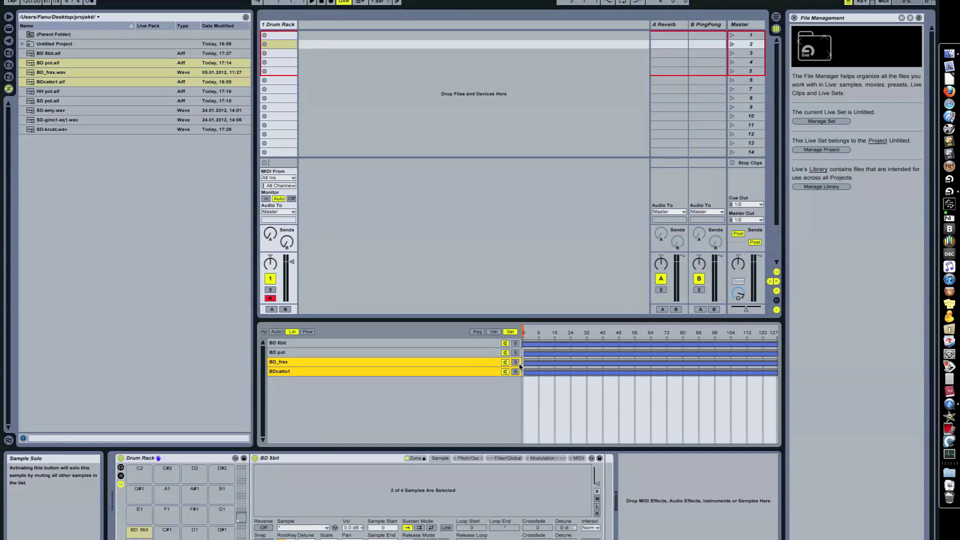
{"action": "left_click", "coordinate": [488, 371]}
{"action": "left_click_drag", "start_coordinate": [531, 372], "coordinate": [529, 373]}
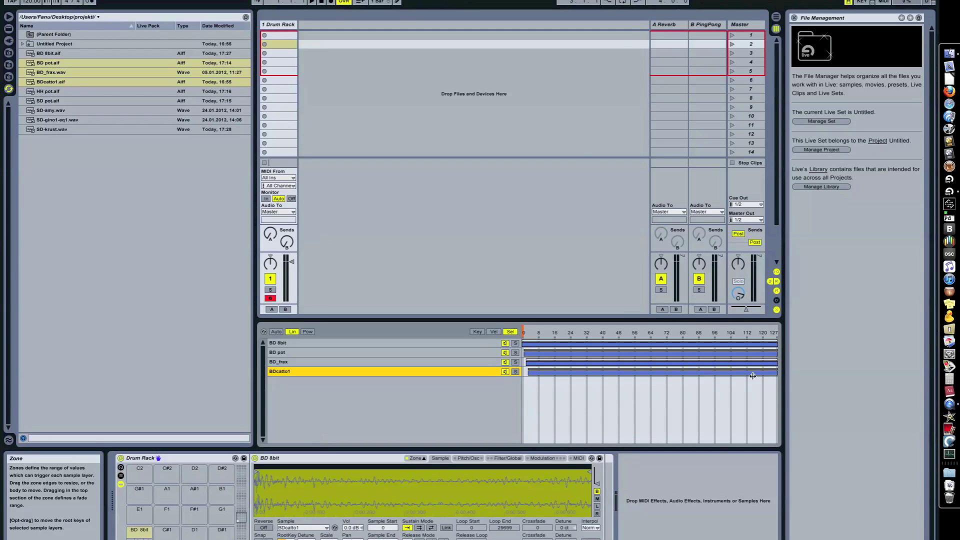
{"action": "left_click_drag", "start_coordinate": [776, 372], "coordinate": [529, 373]}
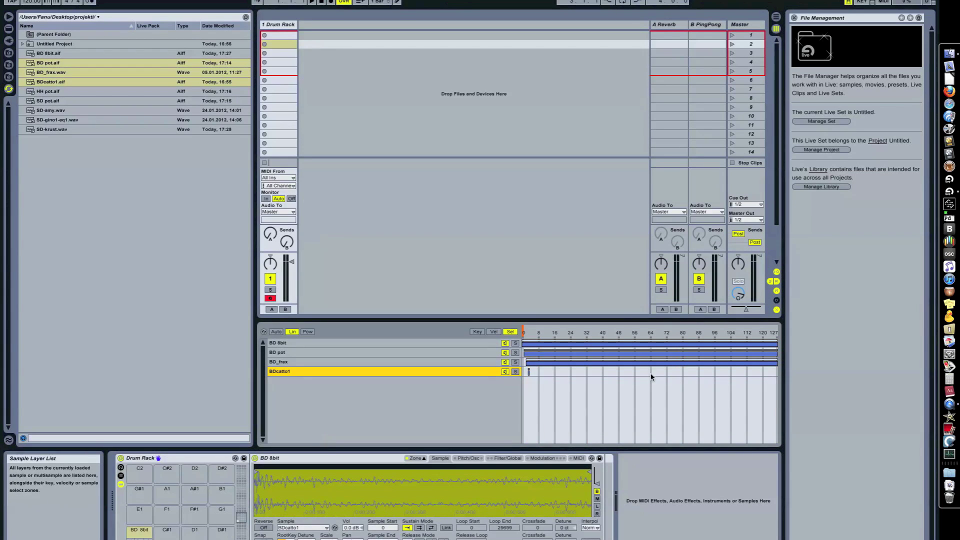
{"action": "left_click_drag", "start_coordinate": [775, 362], "coordinate": [527, 362]}
{"action": "left_click_drag", "start_coordinate": [772, 354], "coordinate": [523, 352]}
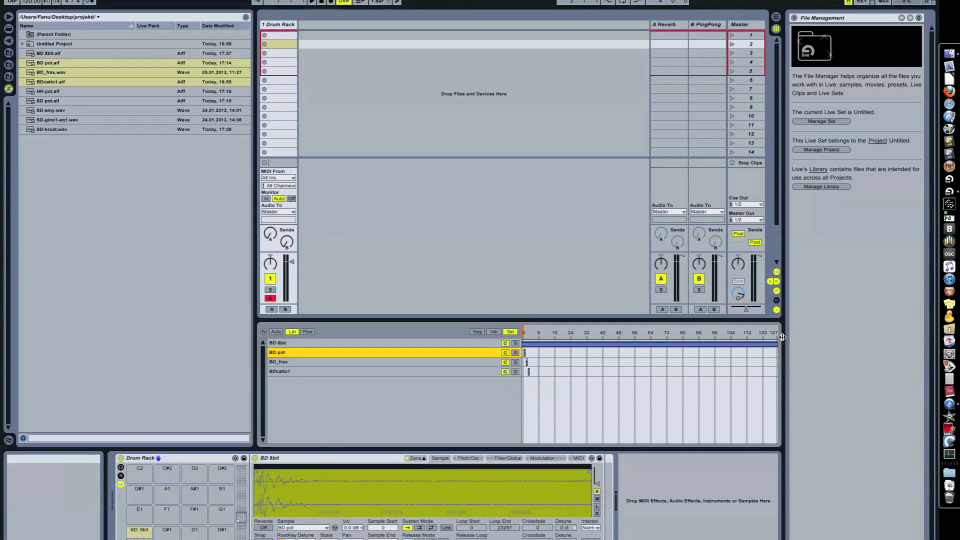
{"action": "left_click_drag", "start_coordinate": [777, 344], "coordinate": [524, 343]}
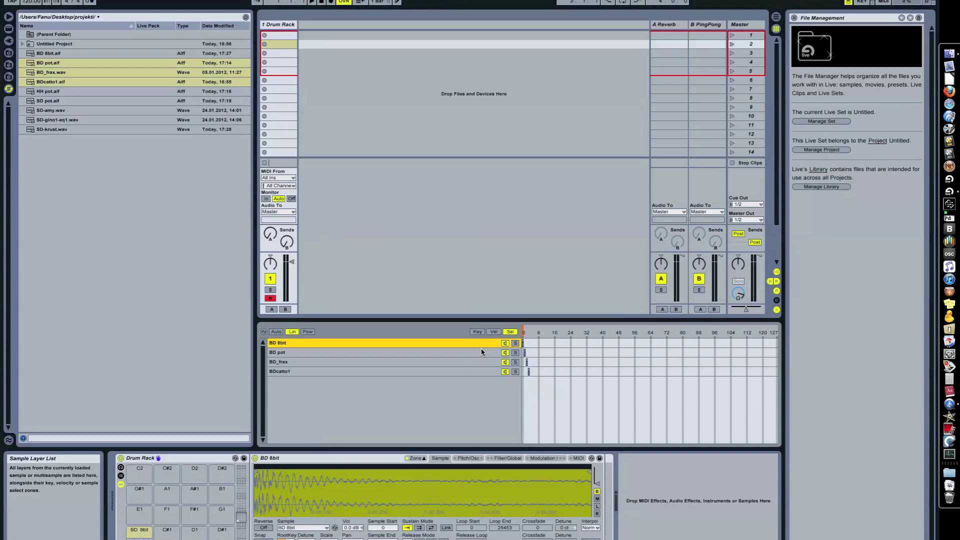
Map Drum Rack Macro 1 to the kick Sampler's Sample Selector, then raise it to 2
{"action": "left_click", "coordinate": [454, 371]}
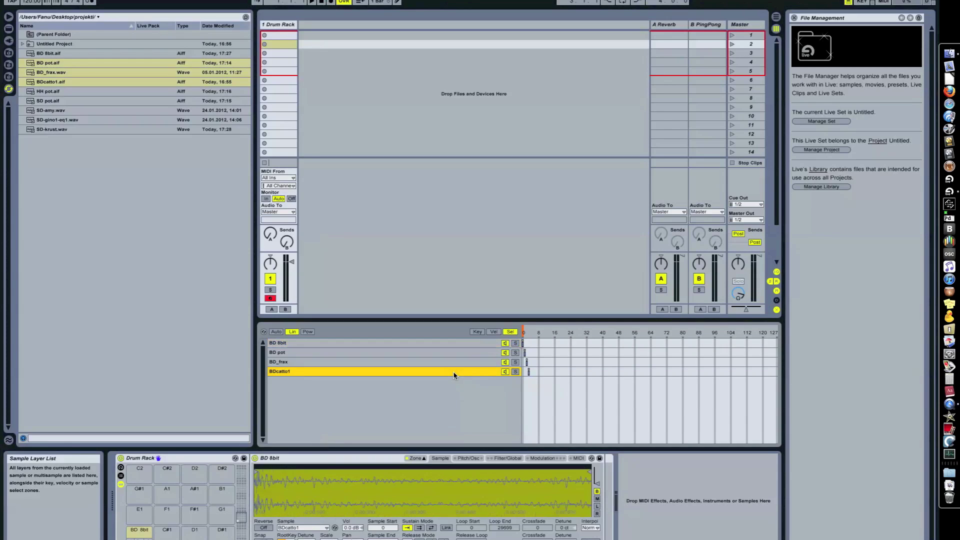
{"action": "left_click", "coordinate": [443, 344]}
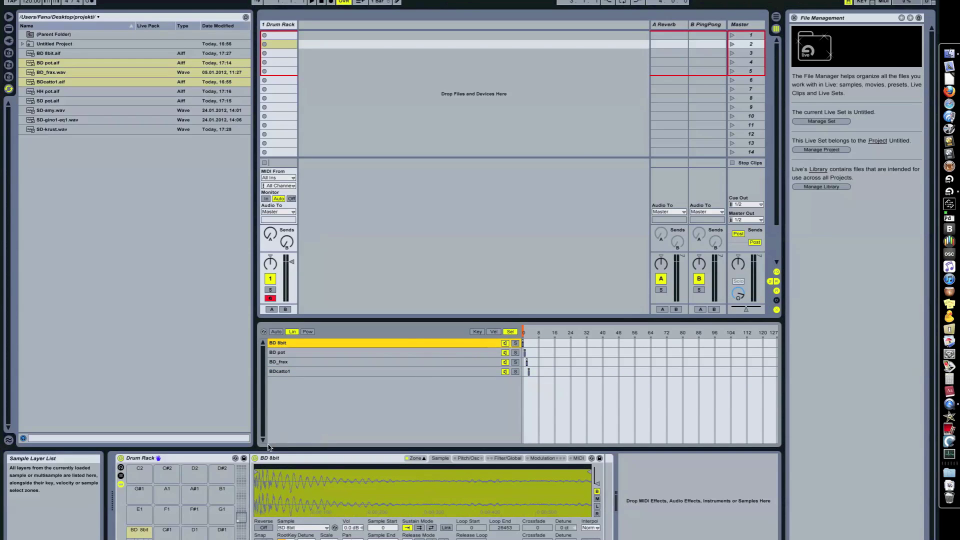
{"action": "left_click", "coordinate": [121, 467]}
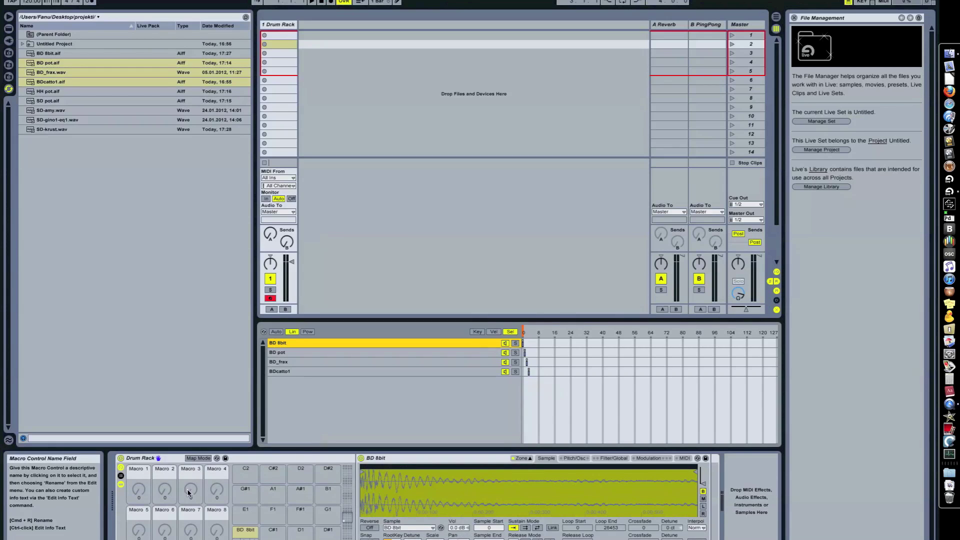
{"action": "left_click", "coordinate": [201, 461]}
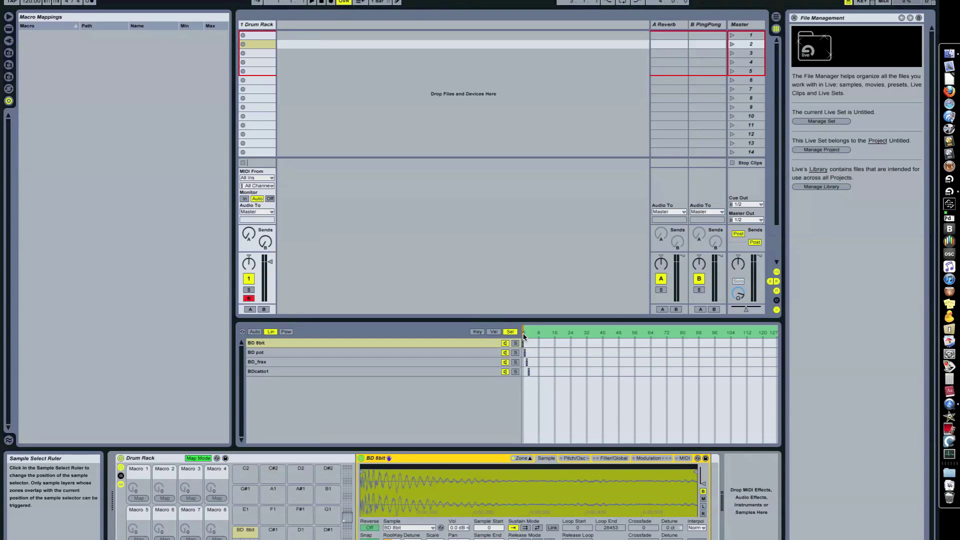
{"action": "left_click", "coordinate": [141, 497]}
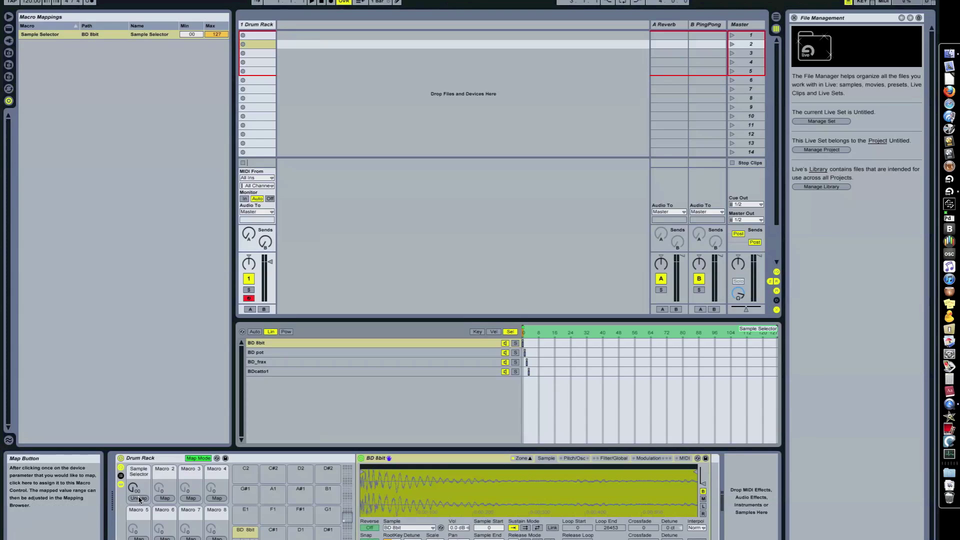
{"action": "left_click", "coordinate": [197, 458]}
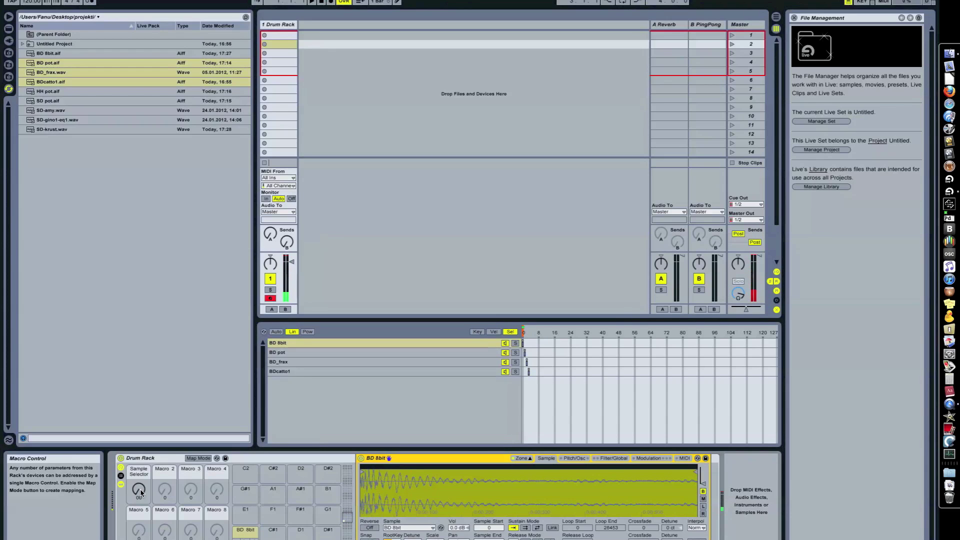
{"action": "mouse_move", "coordinate": [141, 493]}
{"action": "left_mouse_down"}
{"action": "mouse_move", "coordinate": [141, 482]}
{"action": "mouse_move", "coordinate": [141, 492]}
{"action": "left_mouse_up"}
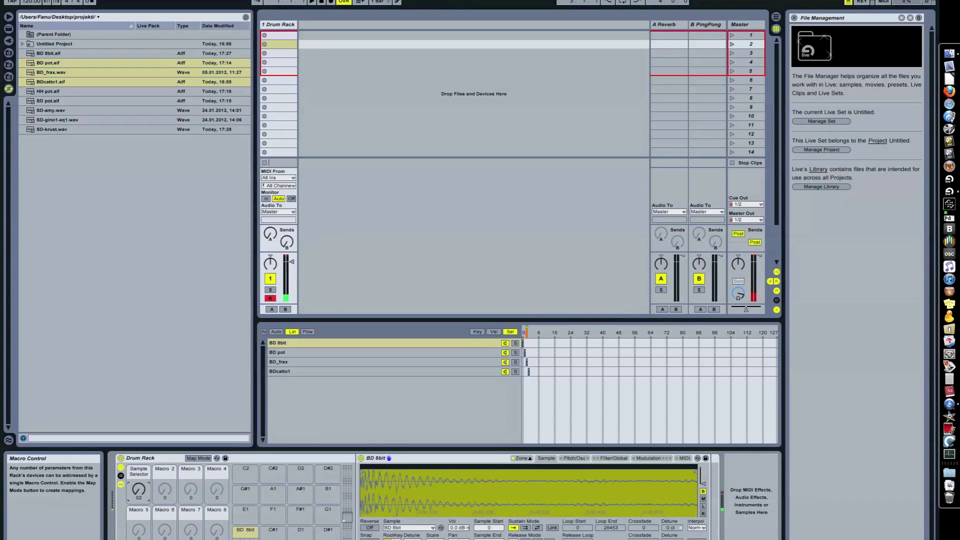
Nudge the Sample Selector macro, then show its mapping to BD 8bit's Sample Selector (0–127)
{"action": "left_click_drag", "start_coordinate": [141, 492], "coordinate": [141, 493]}
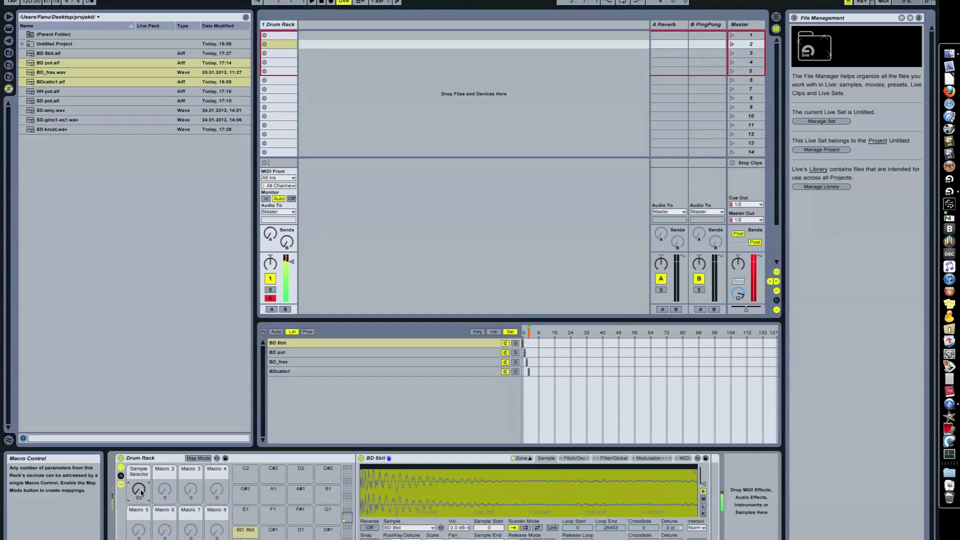
{"action": "left_click_drag", "start_coordinate": [141, 493], "coordinate": [141, 495]}
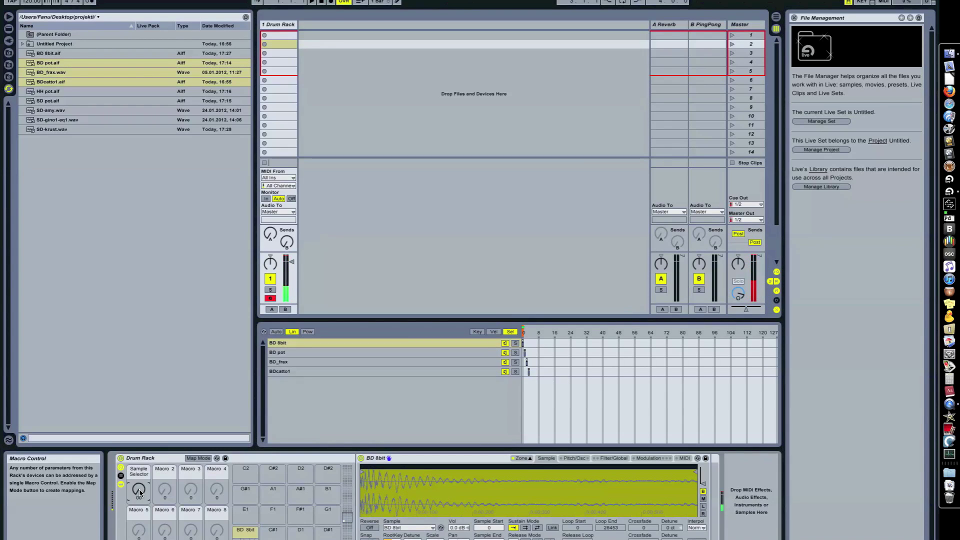
{"action": "left_click", "coordinate": [199, 459]}
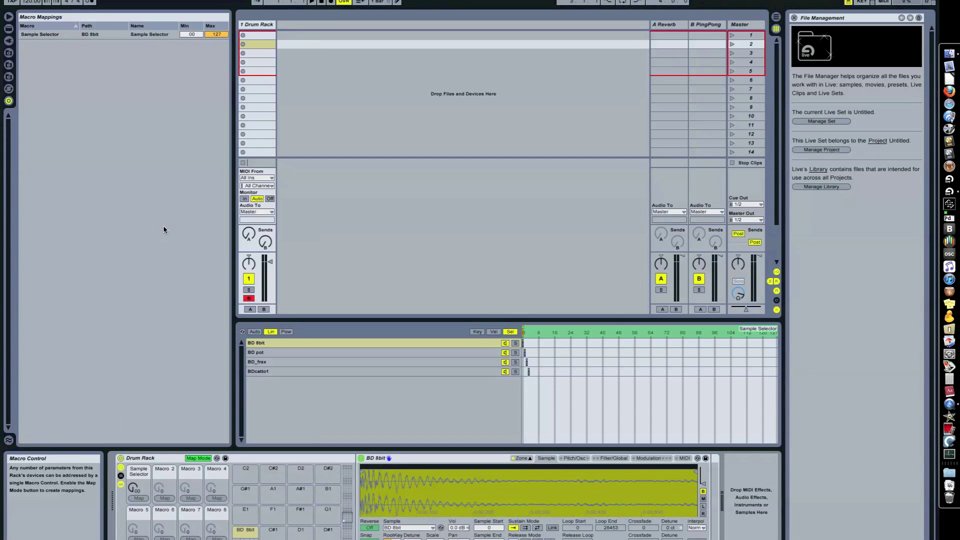
Set the Sample Selector mapping's Max to 3 and leave Map Mode
{"action": "left_click", "coordinate": [216, 34]}
{"action": "type", "text": "0"}
{"action": "key", "text": "Return"}
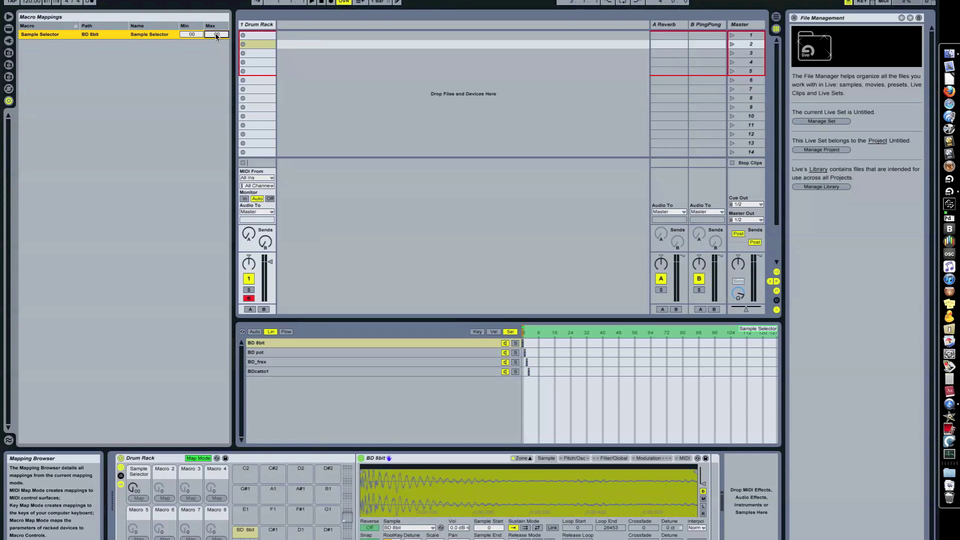
{"action": "left_click", "coordinate": [198, 458]}
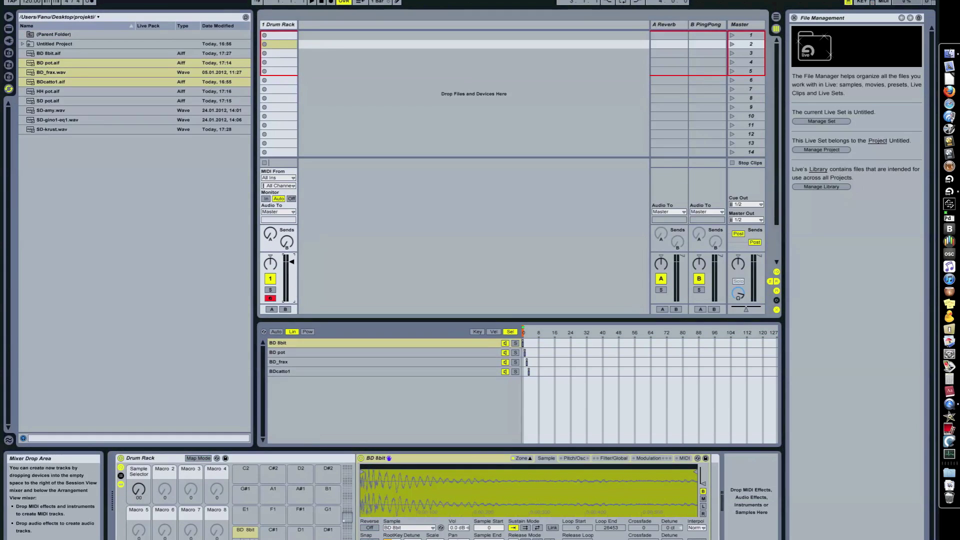
Sweep the Sample Selector macro from 0 up to 3 and back to 0 to audition kicks
{"action": "left_click", "coordinate": [140, 490]}
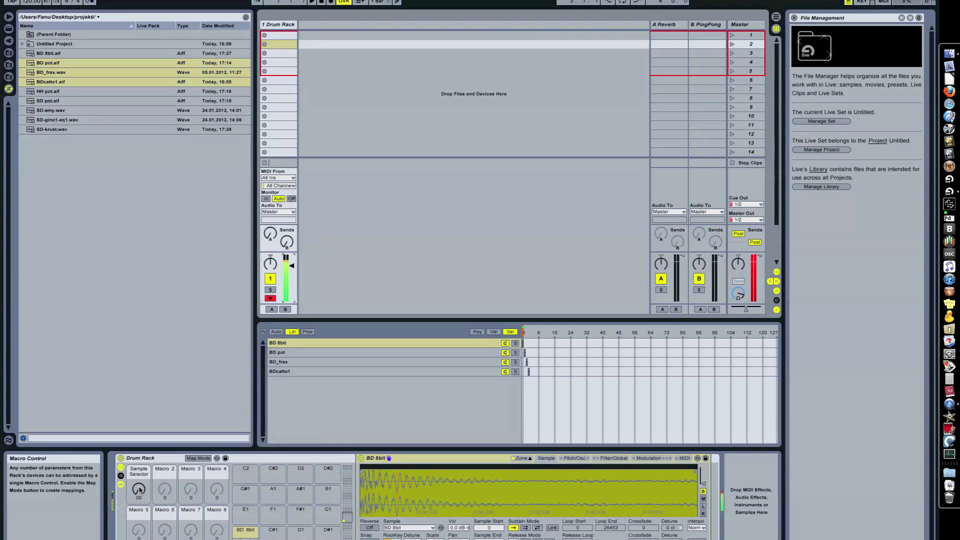
{"action": "left_click_drag", "start_coordinate": [139, 489], "coordinate": [139, 488]}
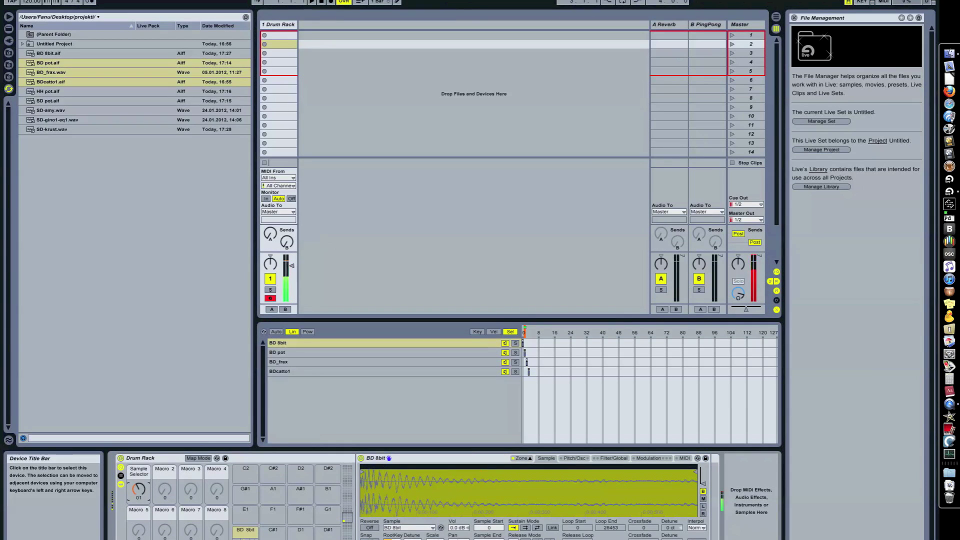
{"action": "left_click_drag", "start_coordinate": [139, 487], "coordinate": [139, 486]}
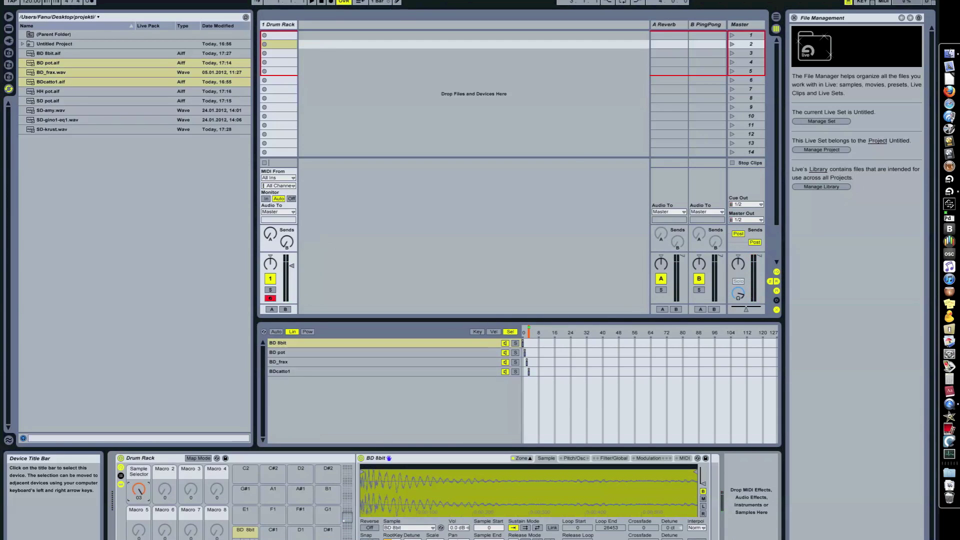
{"action": "left_click_drag", "start_coordinate": [140, 486], "coordinate": [139, 490]}
Load SD pot onto pad C#1 and layer SD-amy, SD-gino1-eq1 and SD-krust, showing Sel zones
{"action": "left_click", "coordinate": [80, 101]}
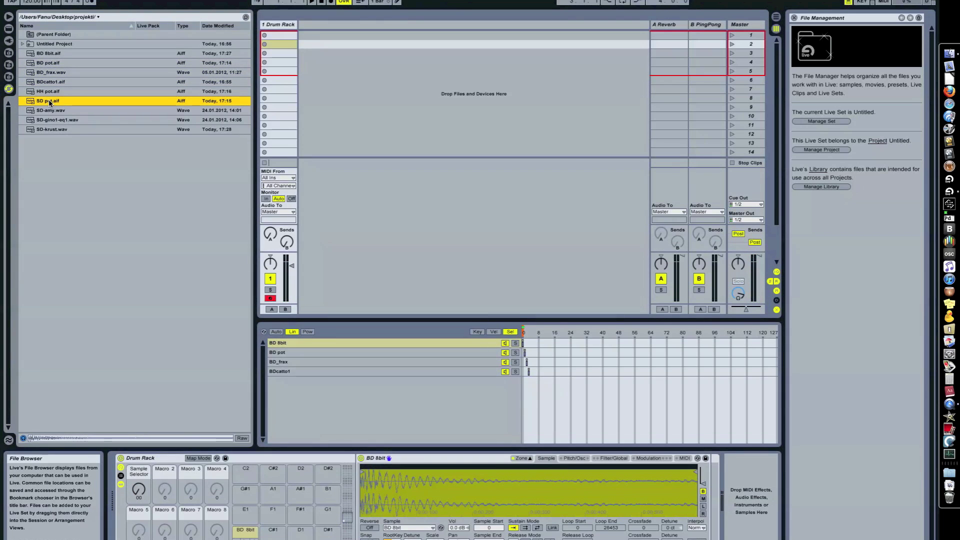
{"action": "left_click_drag", "start_coordinate": [50, 103], "coordinate": [270, 533]}
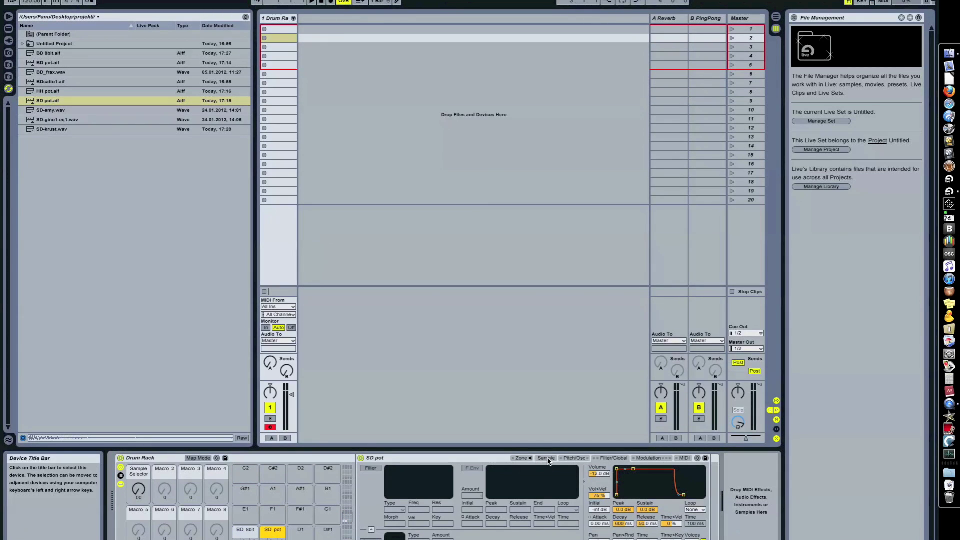
{"action": "left_click", "coordinate": [524, 459]}
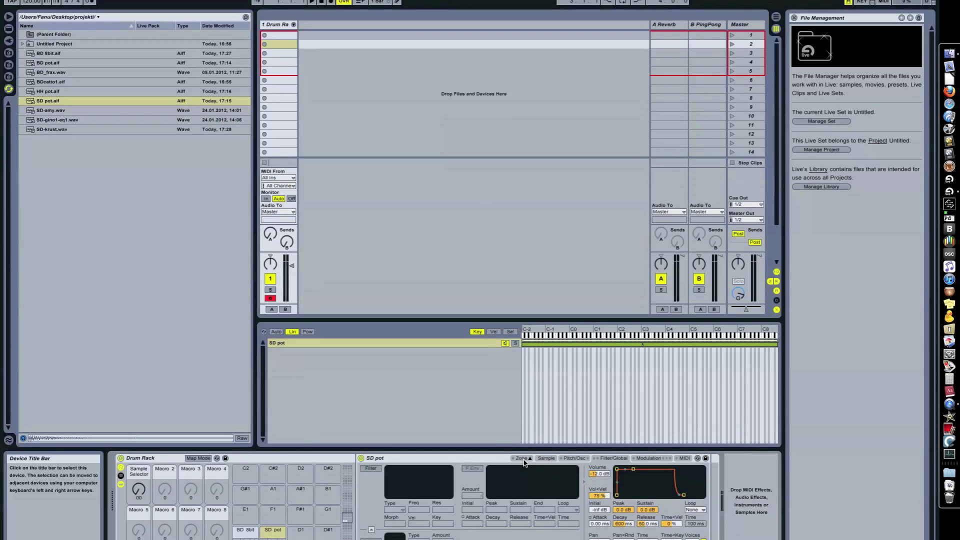
{"action": "left_click", "coordinate": [123, 111]}
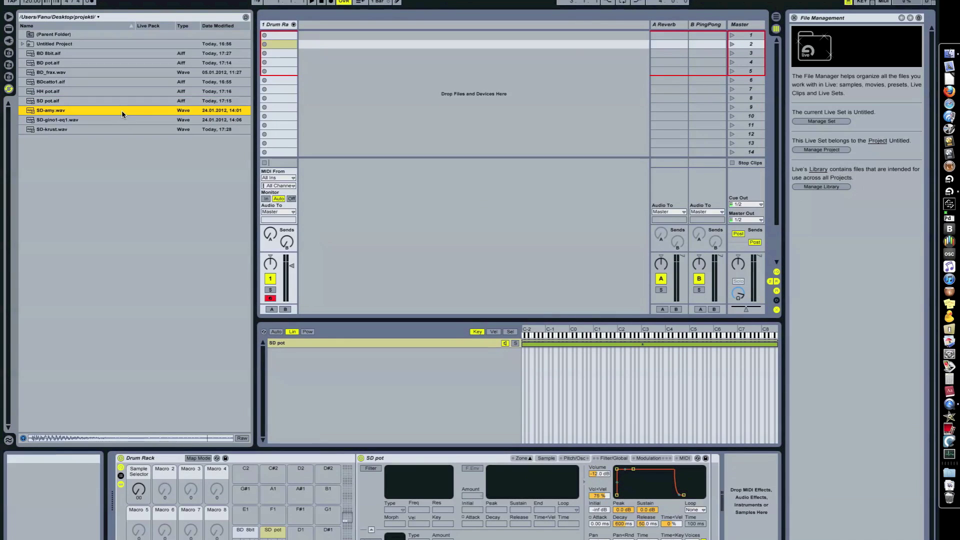
{"action": "key", "text": "shift+Down"}
{"action": "key", "text": "shift+Down"}
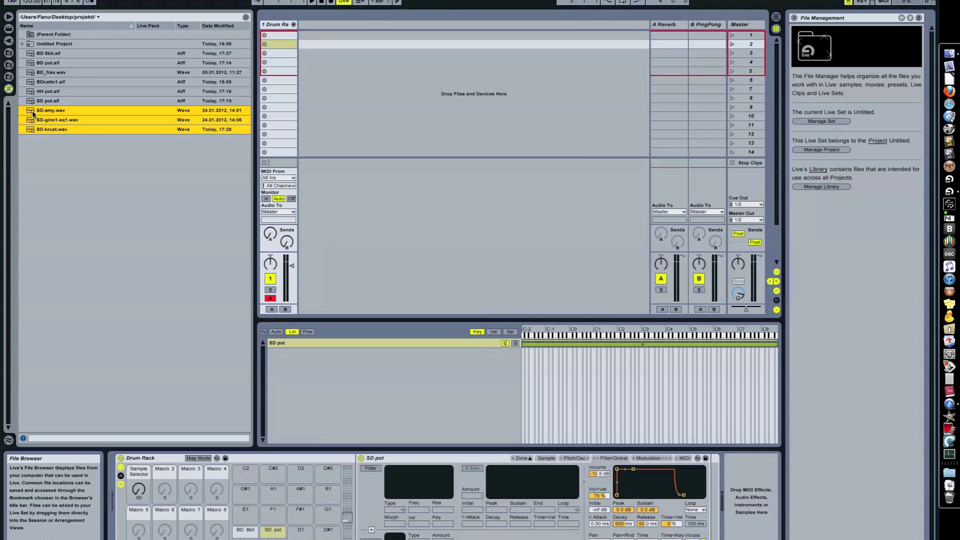
{"action": "left_click_drag", "start_coordinate": [33, 114], "coordinate": [340, 395]}
{"action": "left_click", "coordinate": [341, 344]}
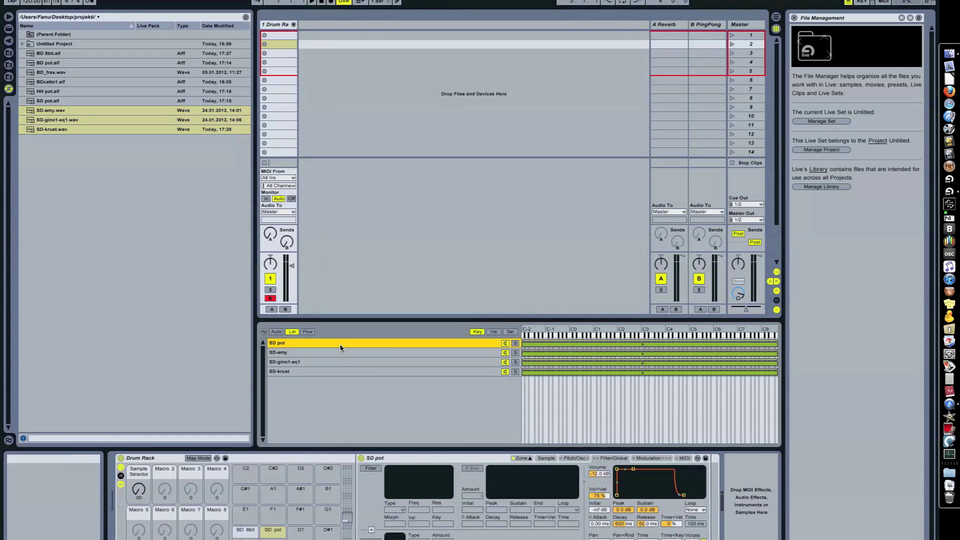
{"action": "left_click", "coordinate": [511, 332]}
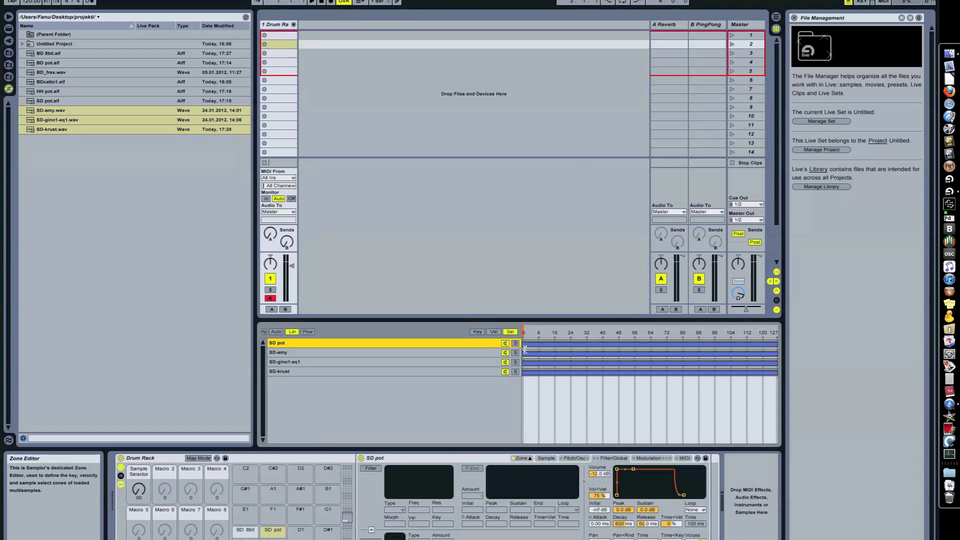
Shrink the SD-krust, SD-gino1-eq1, SD-amy and SD pot select zones to about 0–2
{"action": "left_click", "coordinate": [524, 352]}
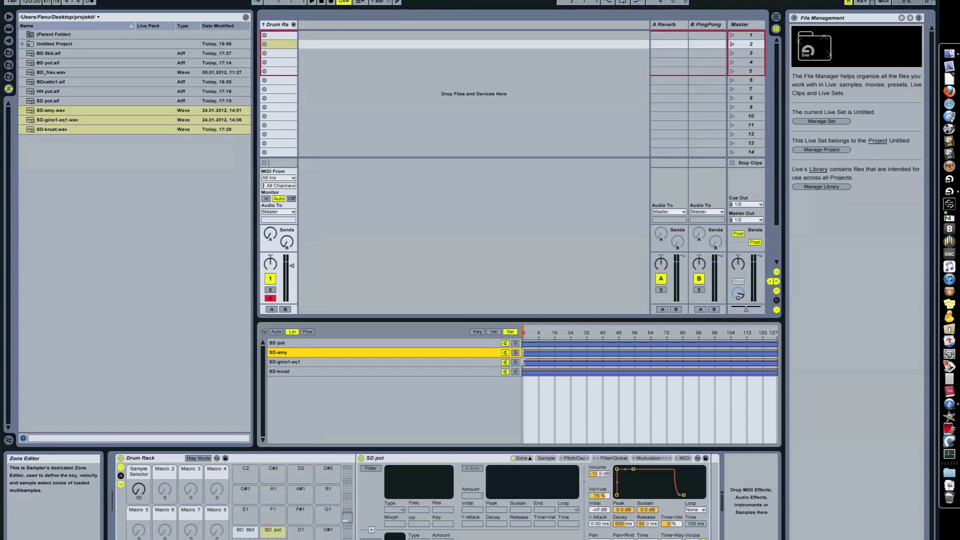
{"action": "left_click", "coordinate": [525, 361]}
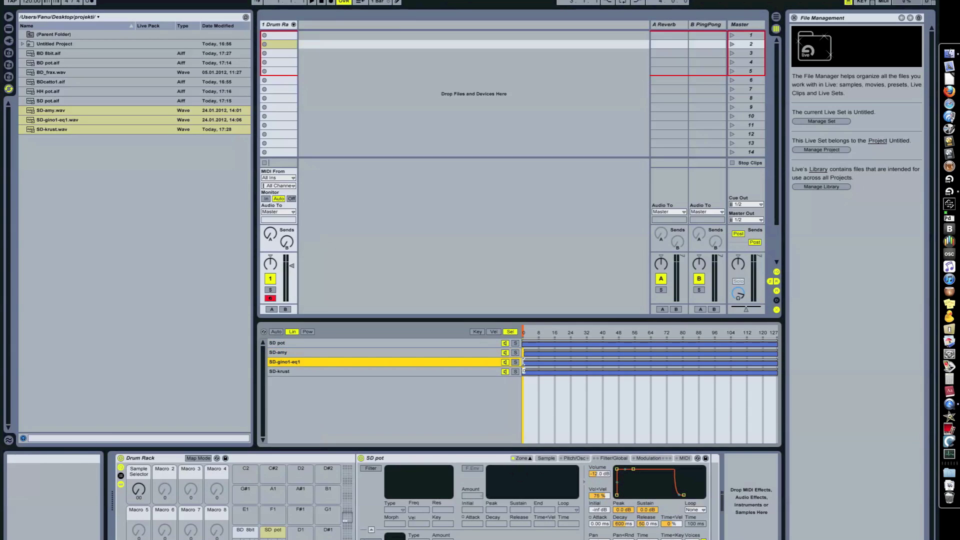
{"action": "left_click", "coordinate": [526, 372]}
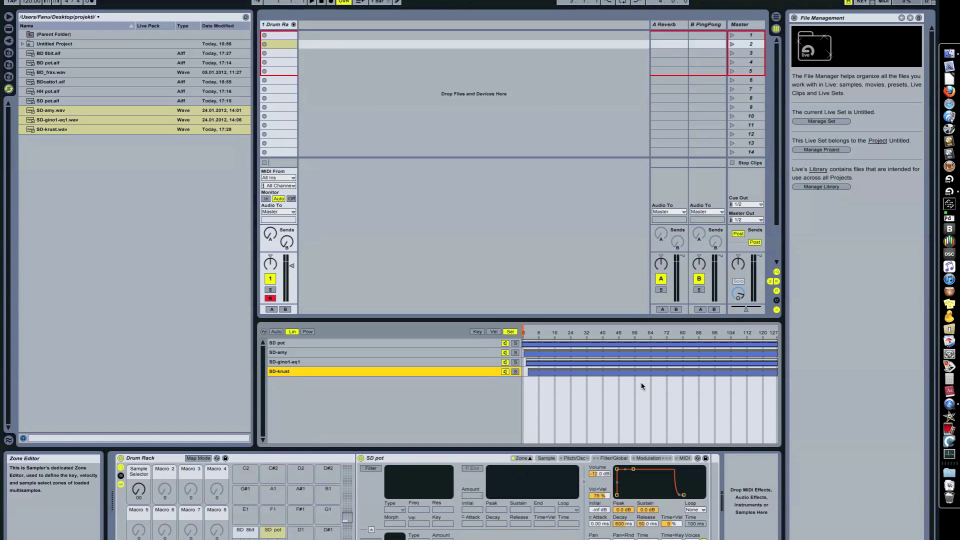
{"action": "left_click_drag", "start_coordinate": [777, 372], "coordinate": [529, 372]}
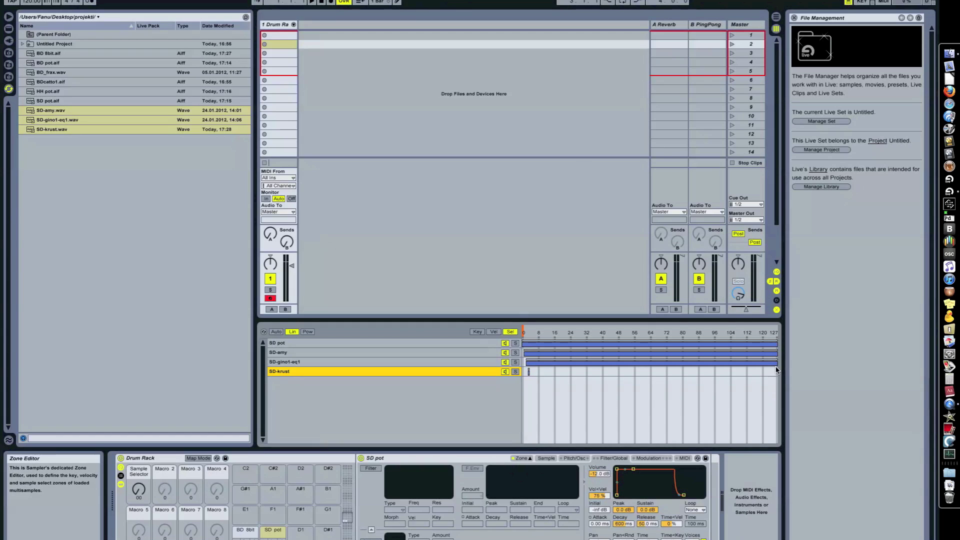
{"action": "left_click_drag", "start_coordinate": [775, 366], "coordinate": [527, 366]}
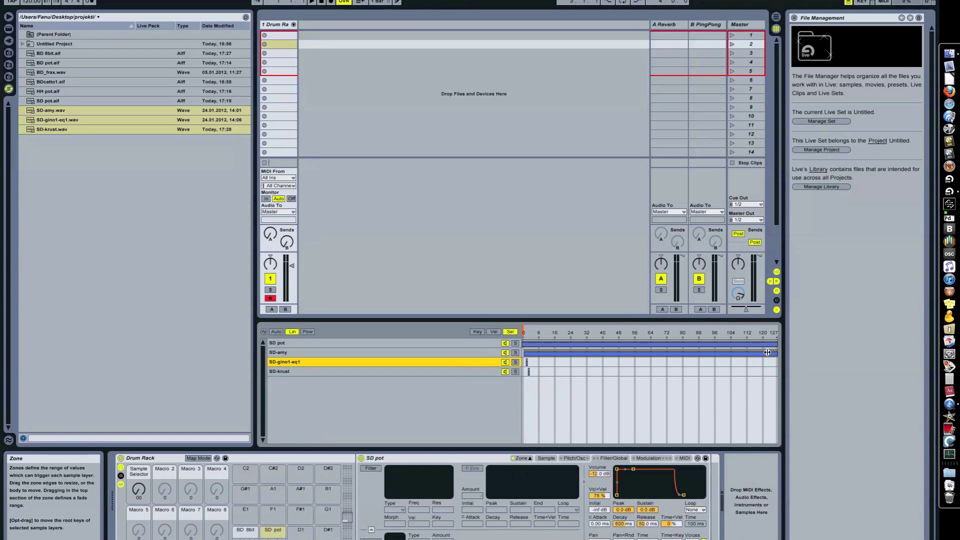
{"action": "left_click_drag", "start_coordinate": [776, 353], "coordinate": [524, 353]}
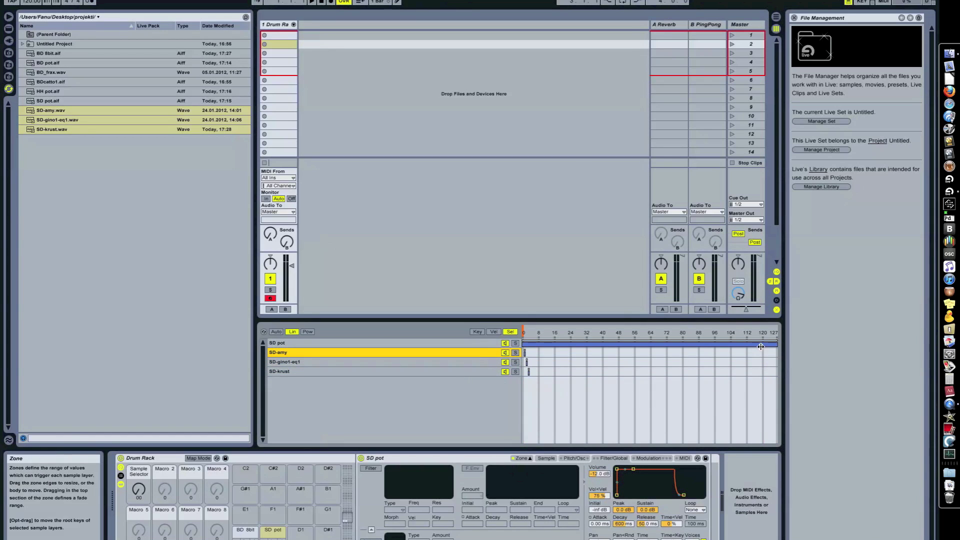
{"action": "left_click_drag", "start_coordinate": [776, 344], "coordinate": [523, 344]}
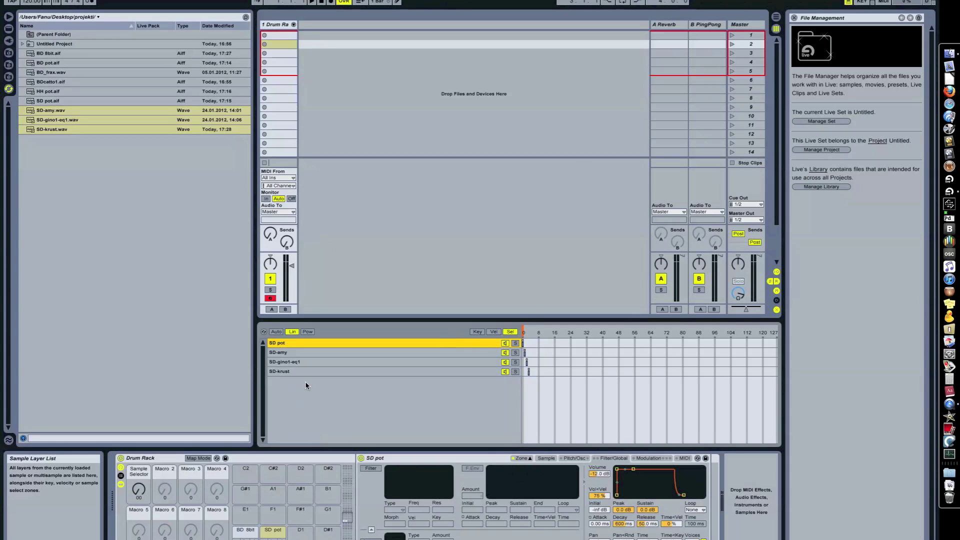
{"action": "left_click", "coordinate": [325, 352]}
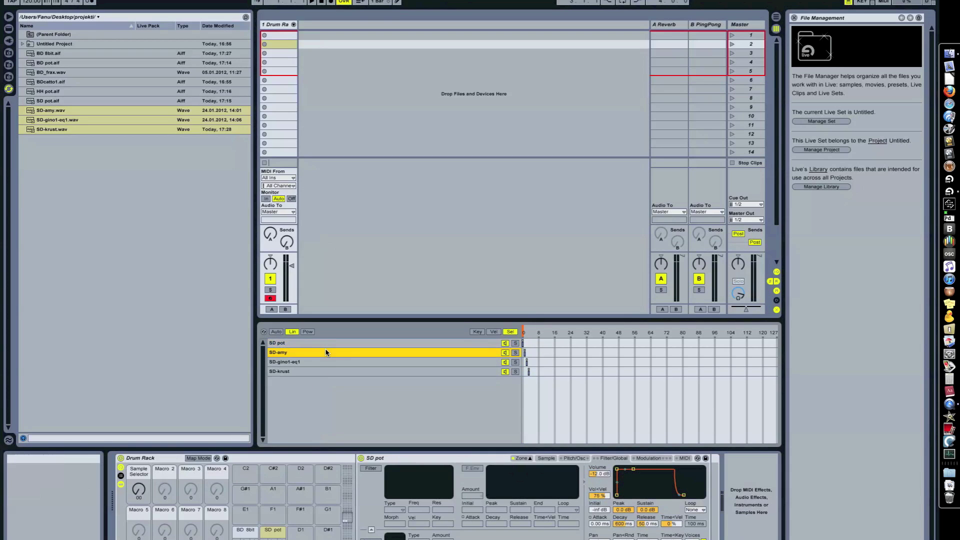
{"action": "left_click", "coordinate": [344, 343]}
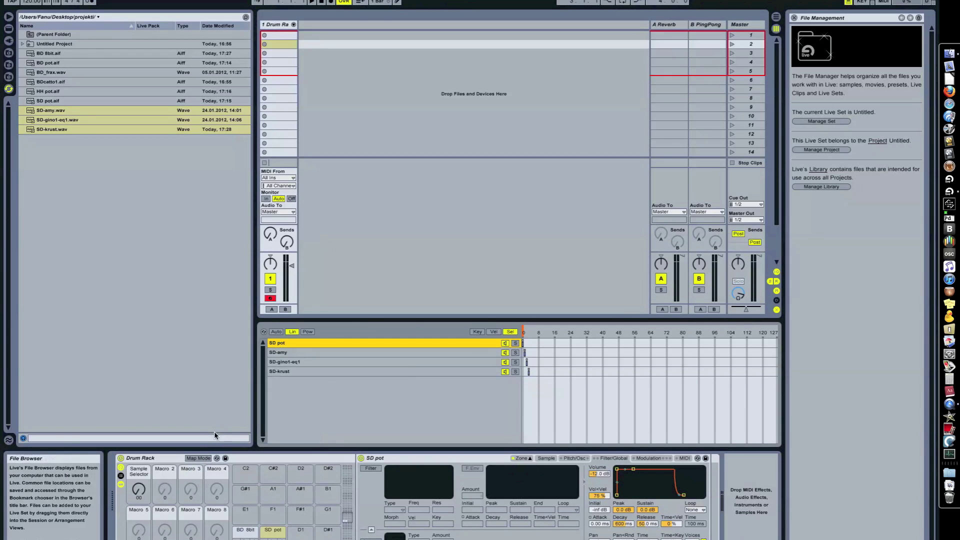
{"action": "left_click", "coordinate": [200, 458]}
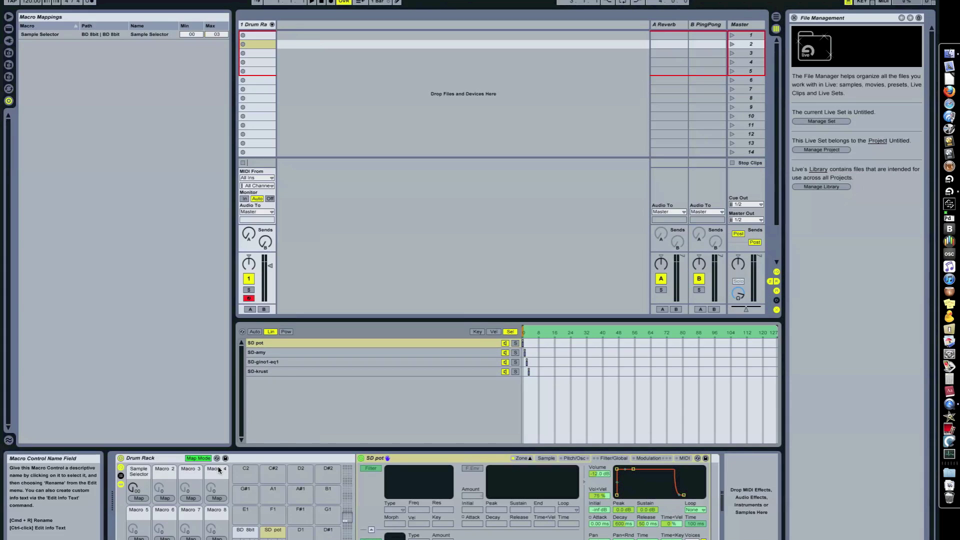
Map Macro 2 to SD pot's Sample Selector, test it, and enter a lower mapping maximum
{"action": "left_click", "coordinate": [165, 498]}
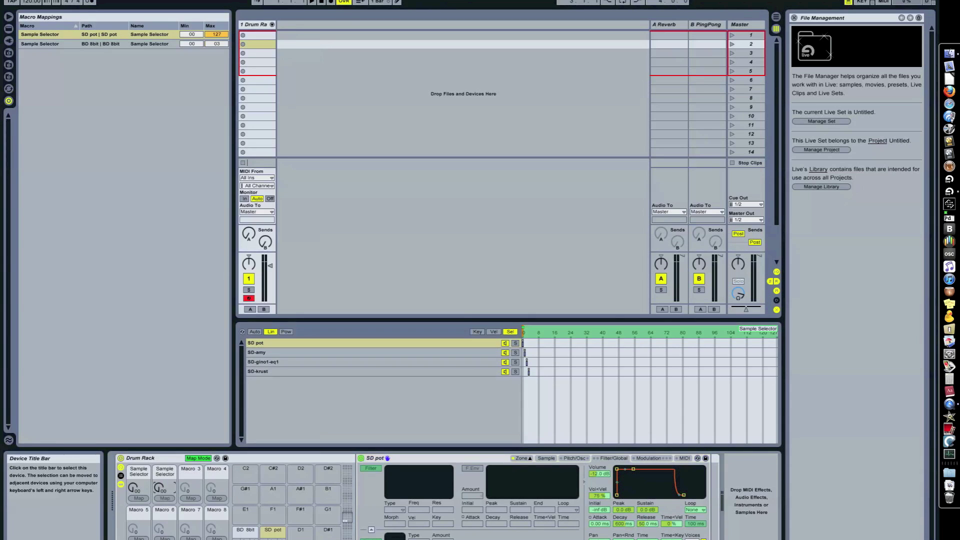
{"action": "mouse_move", "coordinate": [159, 487]}
{"action": "left_mouse_down"}
{"action": "mouse_move", "coordinate": [159, 475]}
{"action": "mouse_move", "coordinate": [159, 492]}
{"action": "left_mouse_up"}
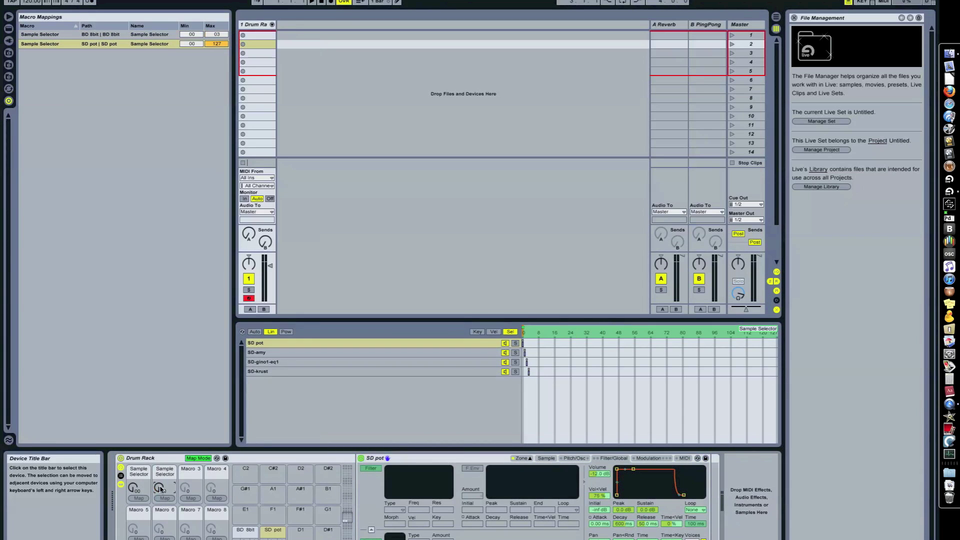
{"action": "left_click", "coordinate": [217, 44]}
{"action": "key", "text": "BackSpace"}
{"action": "key", "text": "BackSpace"}
{"action": "key", "text": "BackSpace"}
{"action": "type", "text": "0"}
{"action": "key", "text": "Return"}
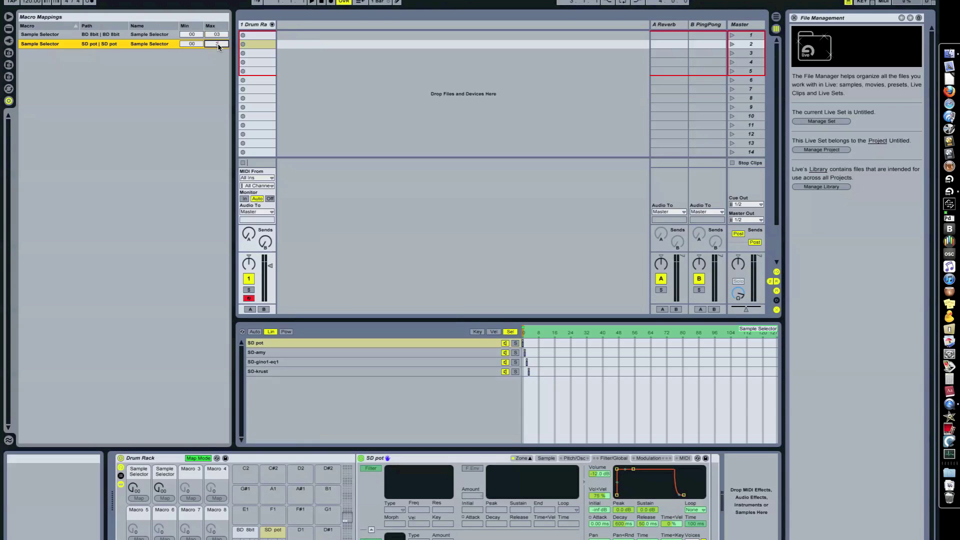
Turn the snare Sample Selector macro to switch to the next snare layer
{"action": "left_click", "coordinate": [198, 458]}
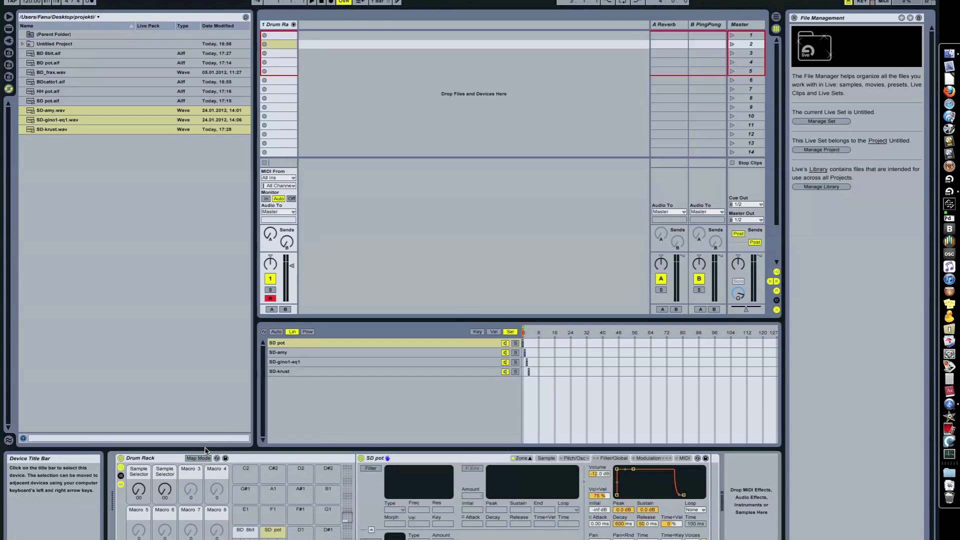
{"action": "left_click", "coordinate": [164, 489]}
{"action": "left_click_drag", "start_coordinate": [164, 488], "coordinate": [165, 492]}
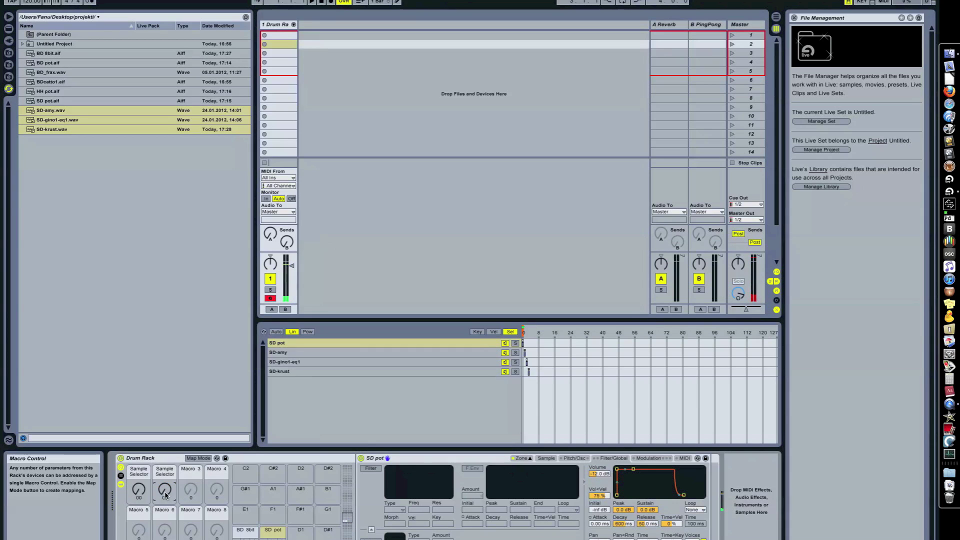
Load HH pot.aif onto pad D1 and create an empty MIDI clip in slot 1
{"action": "left_click", "coordinate": [59, 92]}
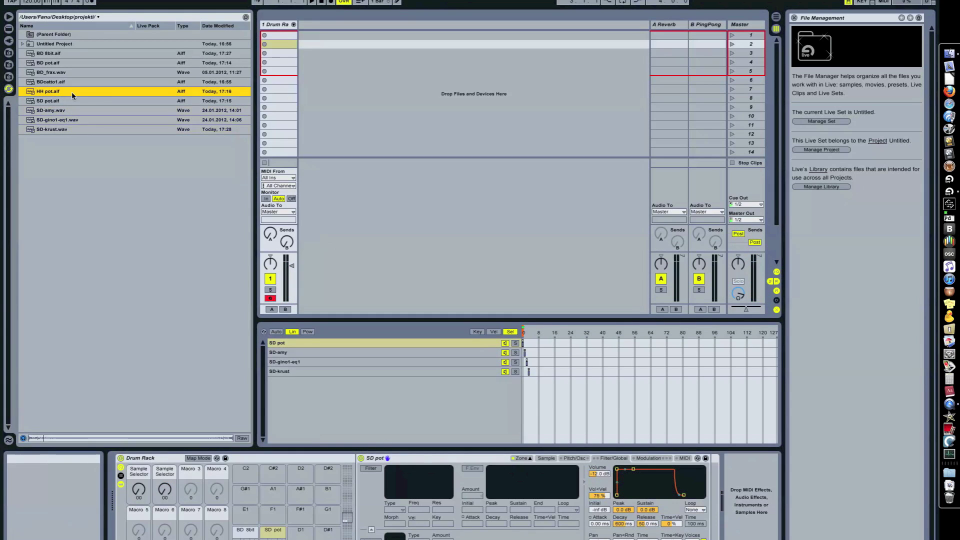
{"action": "left_click_drag", "start_coordinate": [59, 91], "coordinate": [301, 529]}
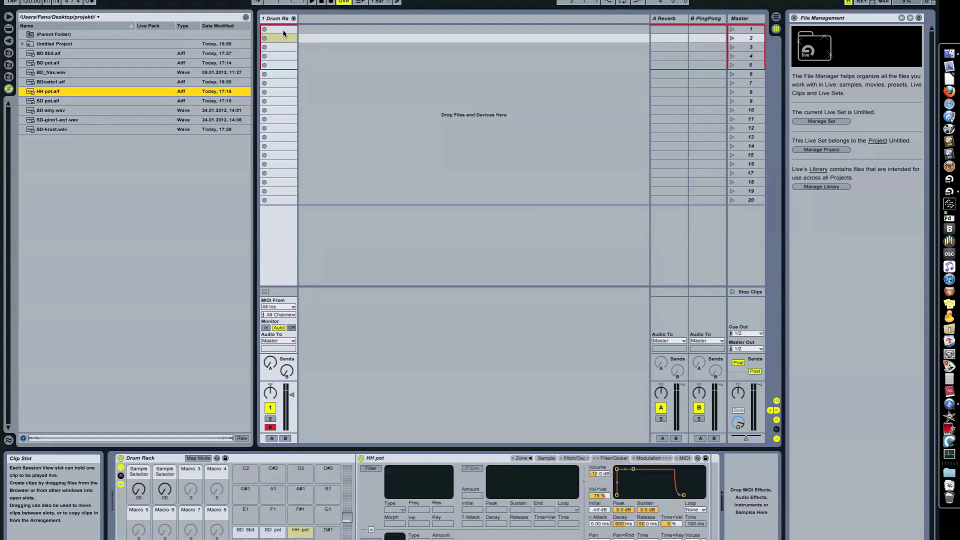
{"action": "double_click", "coordinate": [286, 29]}
Set the tempo to 170 BPM and draw half-beat kick, hi-hat and snare notes
{"action": "left_click", "coordinate": [38, 2]}
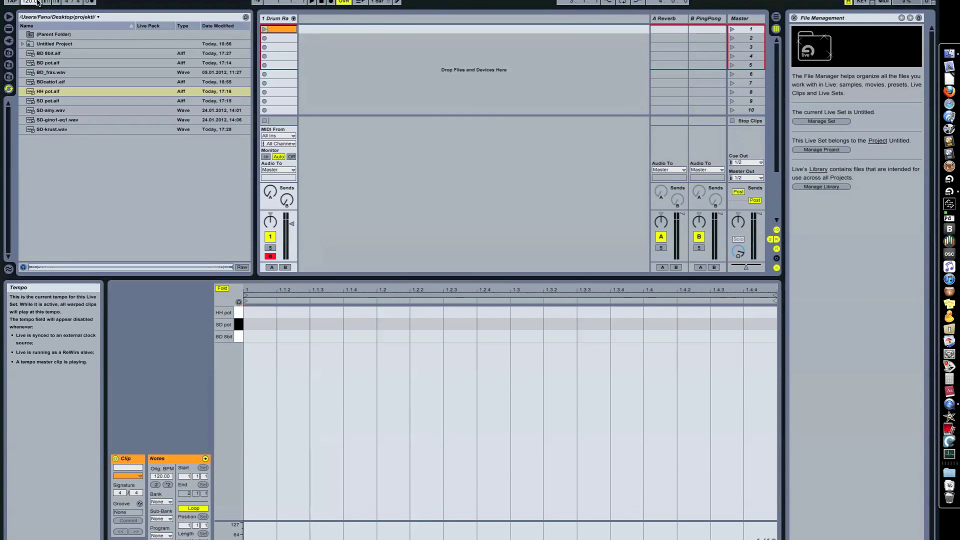
{"action": "type", "text": "170"}
{"action": "double_click", "coordinate": [261, 336]}
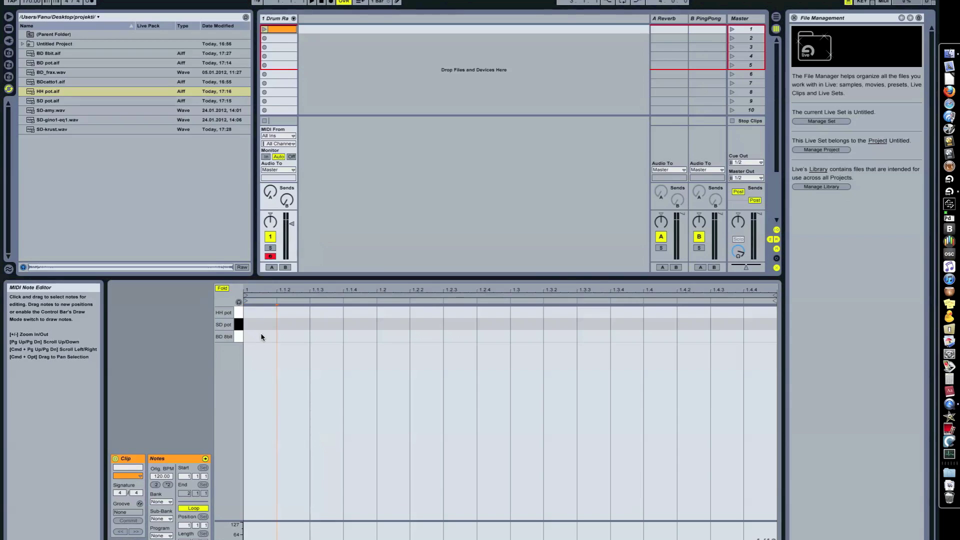
{"action": "left_click_drag", "start_coordinate": [274, 335], "coordinate": [310, 336]}
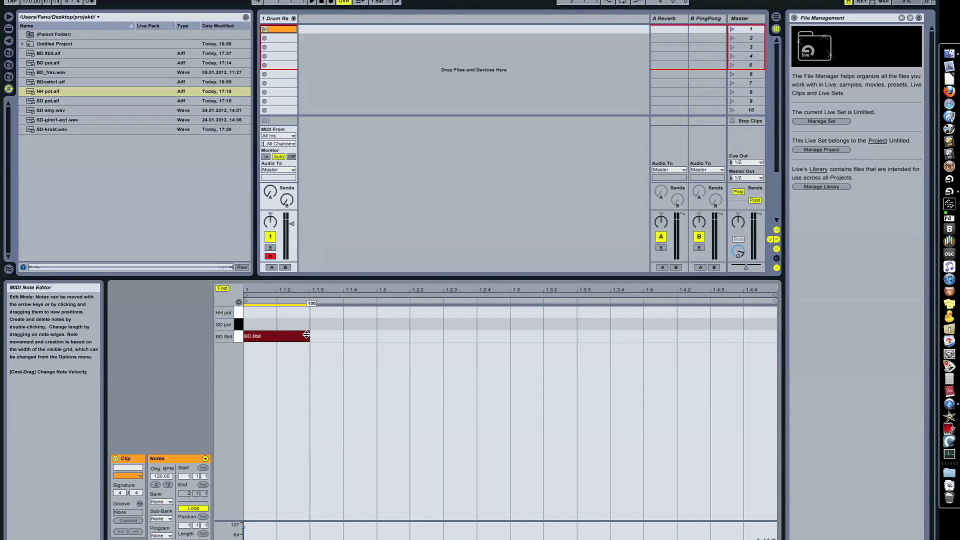
{"action": "key", "text": "super+d"}
{"action": "key", "text": "Up"}
{"action": "key", "text": "super+d"}
{"action": "key", "text": "Down"}
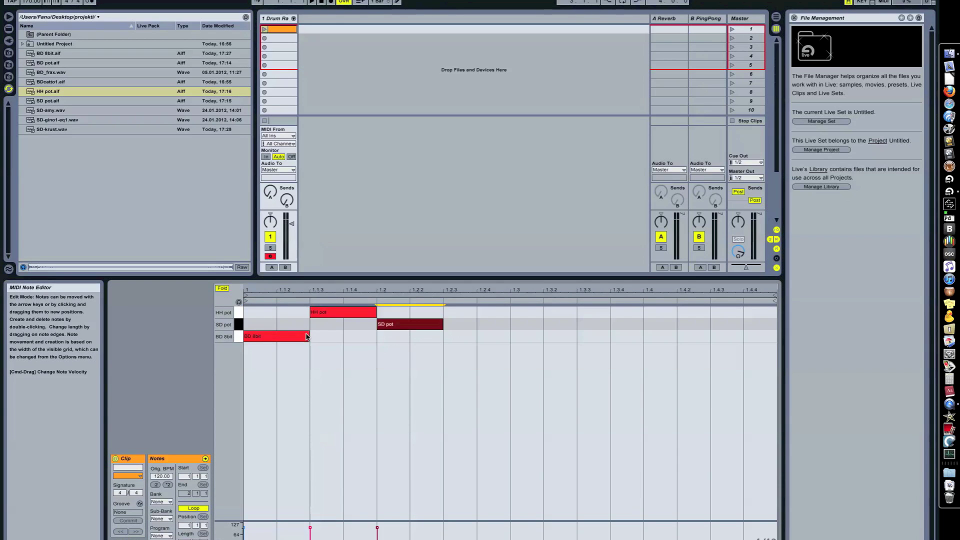
Duplicate the three-note pattern across the bar, play the clip, and move the last snare to hi-hat
{"action": "key", "text": "super+a"}
{"action": "key", "text": "super+d"}
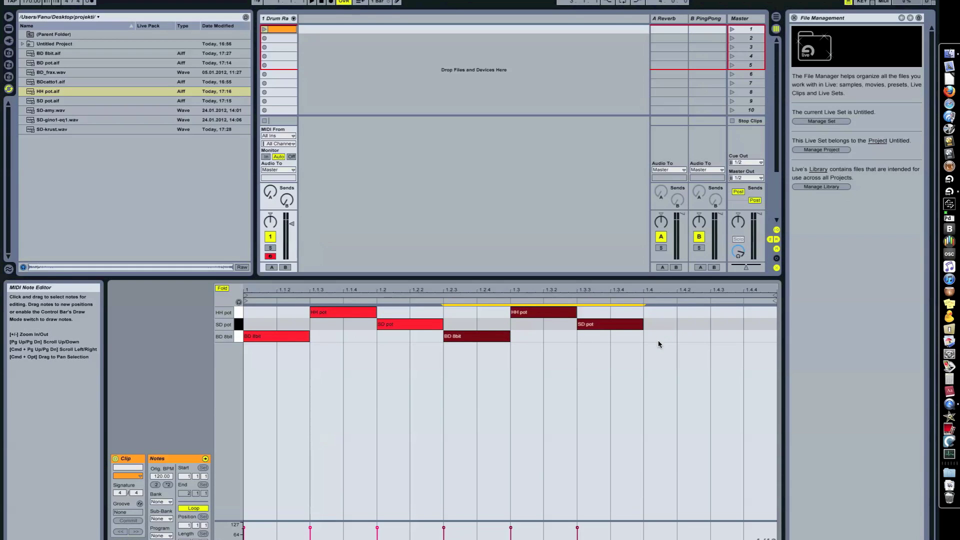
{"action": "left_click", "coordinate": [615, 324]}
{"action": "left_click_drag", "start_coordinate": [620, 322], "coordinate": [747, 329]}
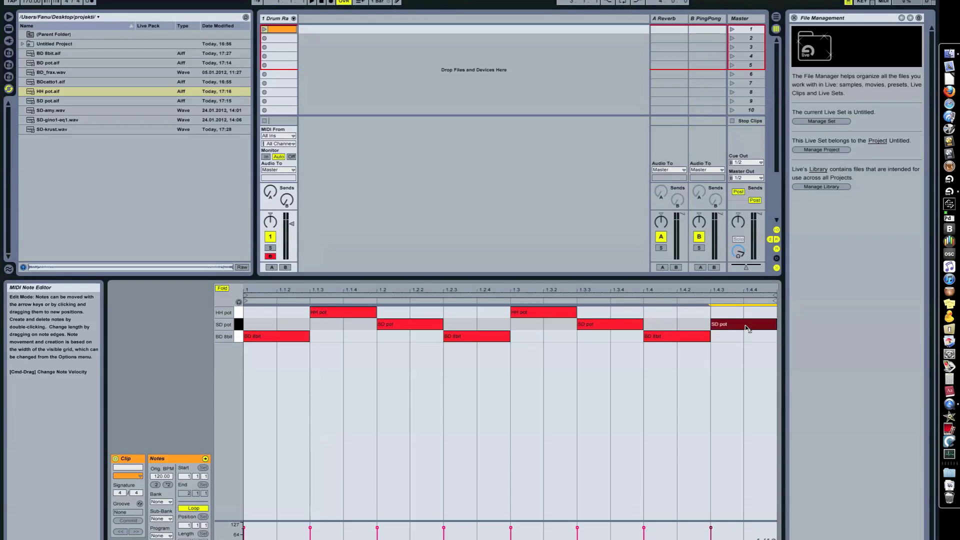
{"action": "left_click", "coordinate": [264, 29]}
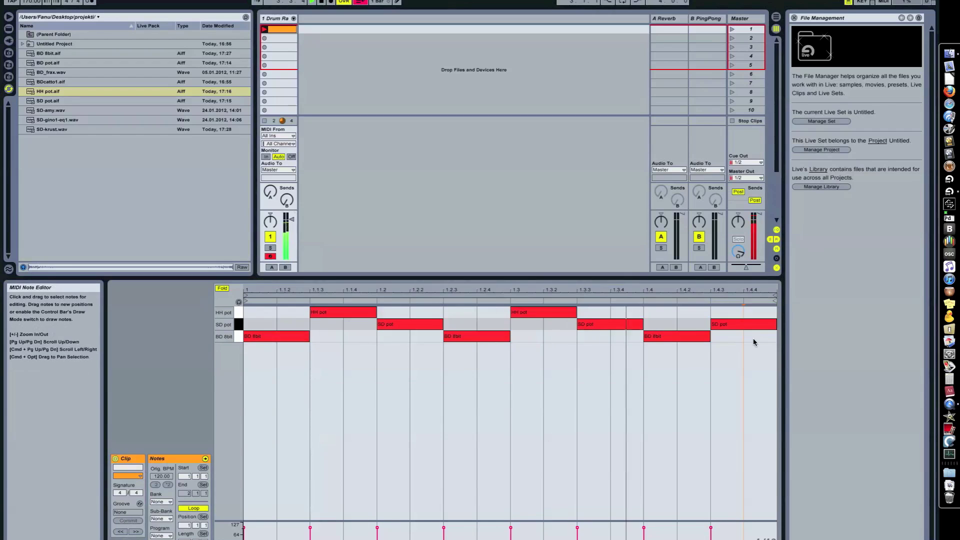
{"action": "key", "text": "Up"}
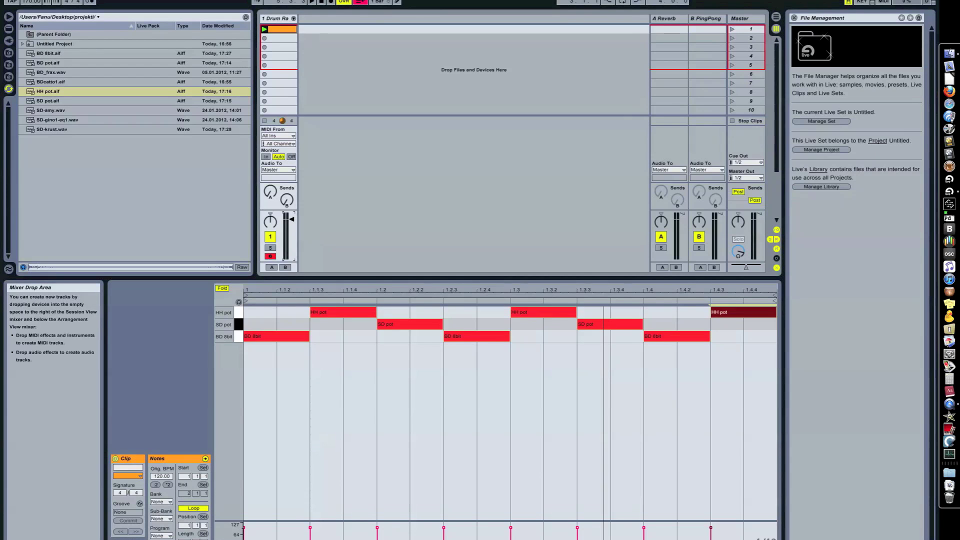
{"action": "double_click", "coordinate": [284, 19]}
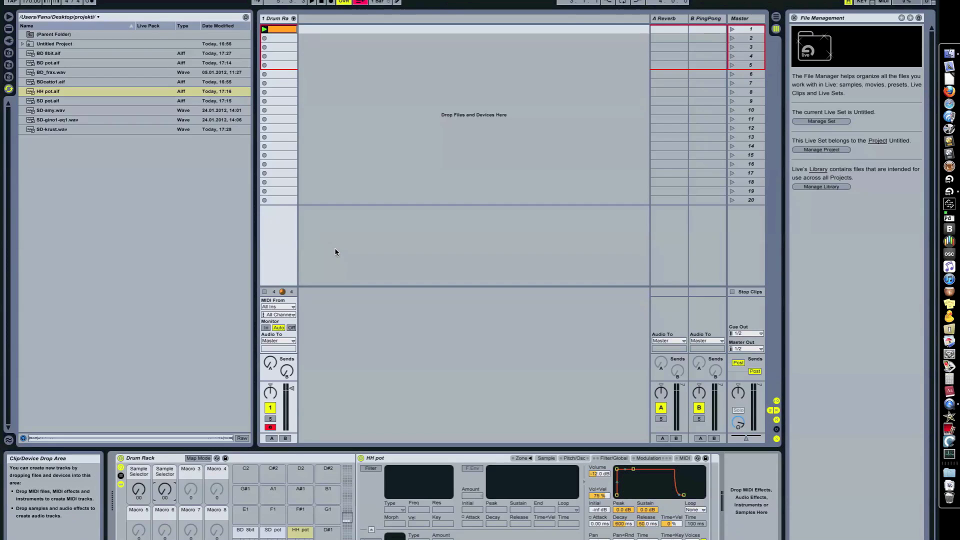
Play the beat while stepping layers, leaving the kick Sample Selector at 03 and snare at 01
{"action": "key", "text": "space"}
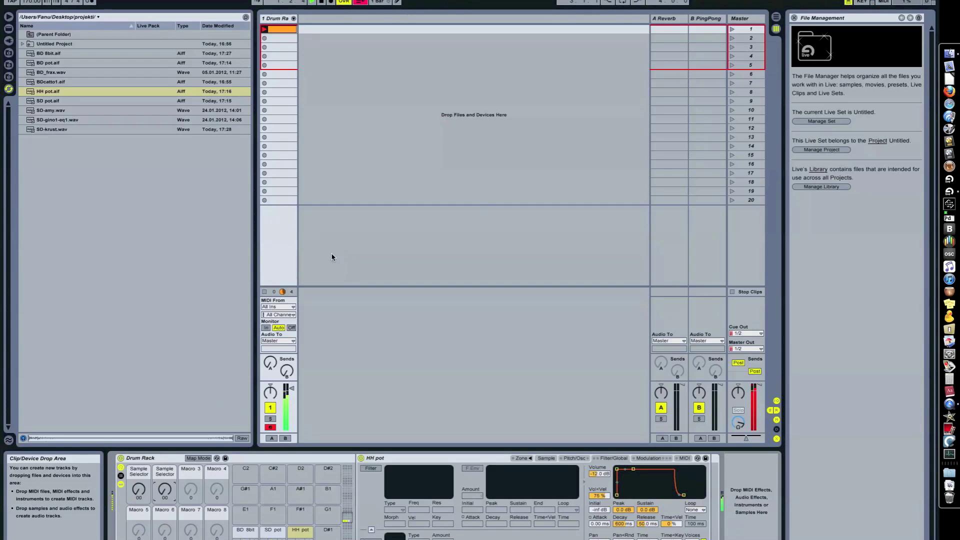
{"action": "left_click", "coordinate": [138, 489]}
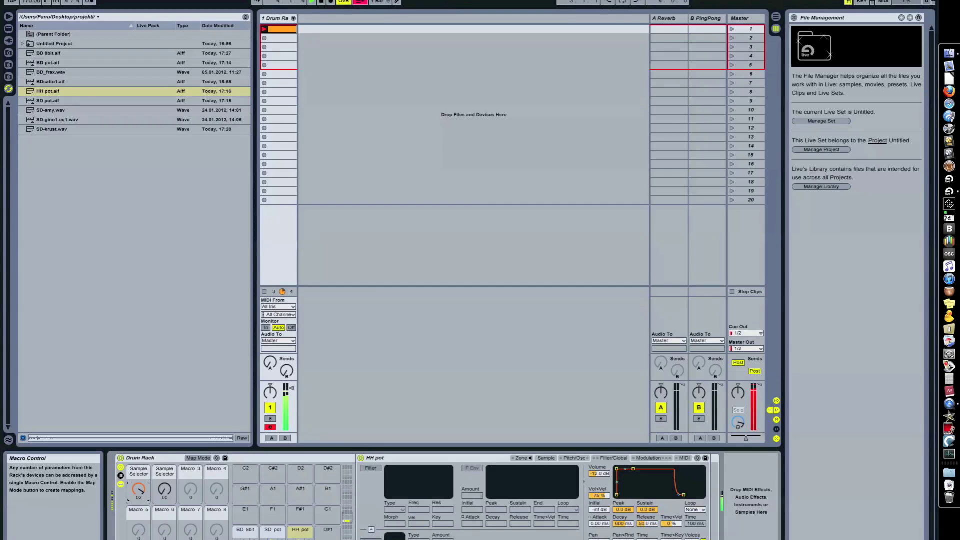
{"action": "key", "text": "Up"}
{"action": "left_click", "coordinate": [160, 491]}
{"action": "key", "text": "Up"}
{"action": "key", "text": "Up"}
{"action": "key", "text": "Down"}
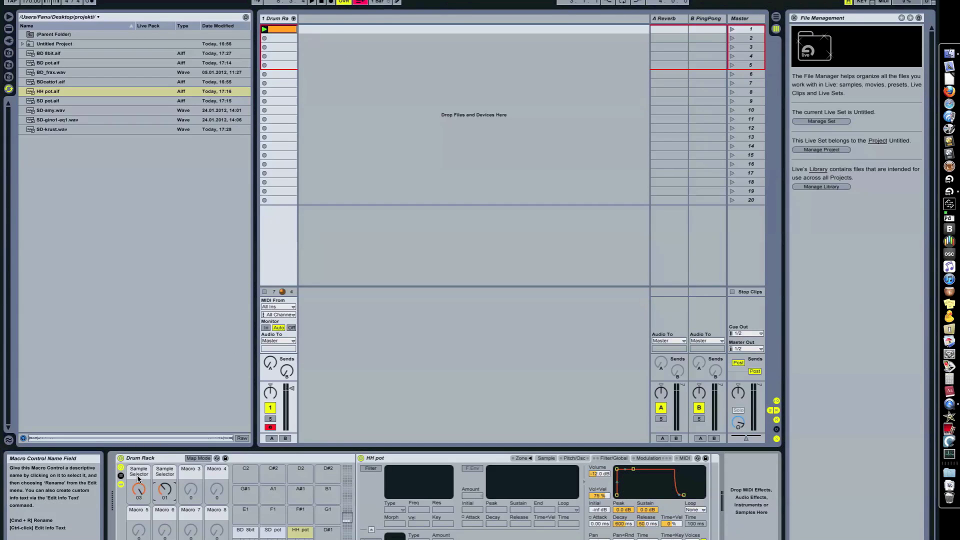
{"action": "left_click", "coordinate": [246, 531]}
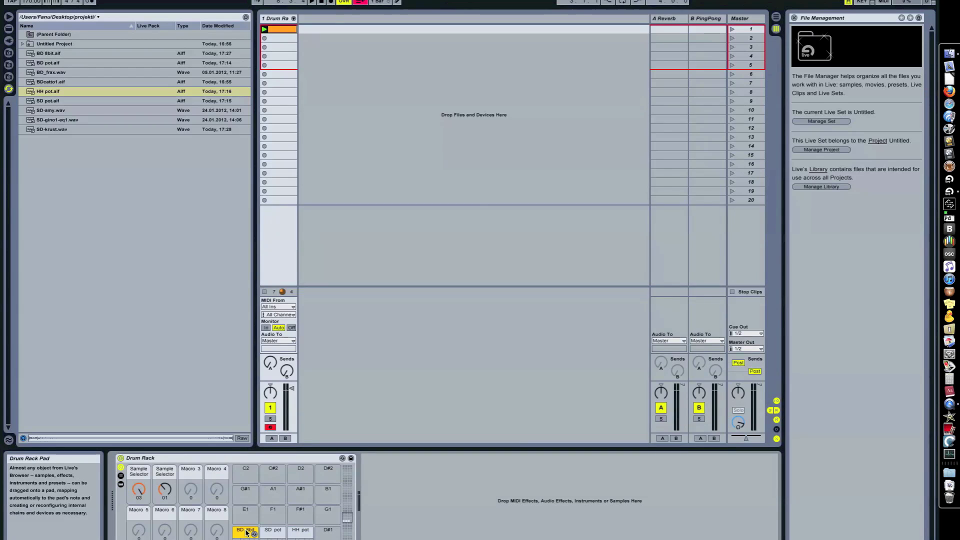
Show the BD 8bit kick sampler's Pitch/Osc view with its kick layer list, selecting BD 8bit
{"action": "left_click", "coordinate": [247, 533]}
{"action": "left_click", "coordinate": [246, 532]}
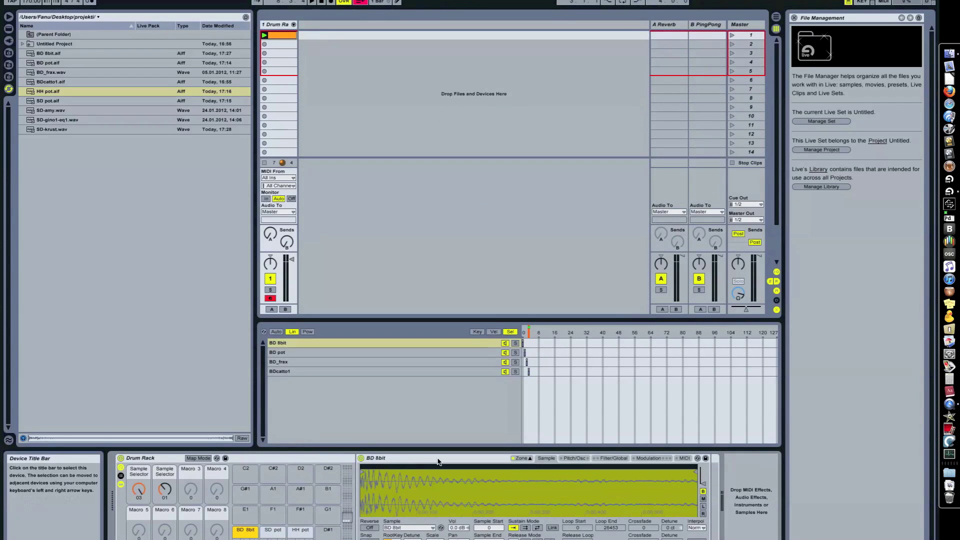
{"action": "left_click", "coordinate": [575, 458]}
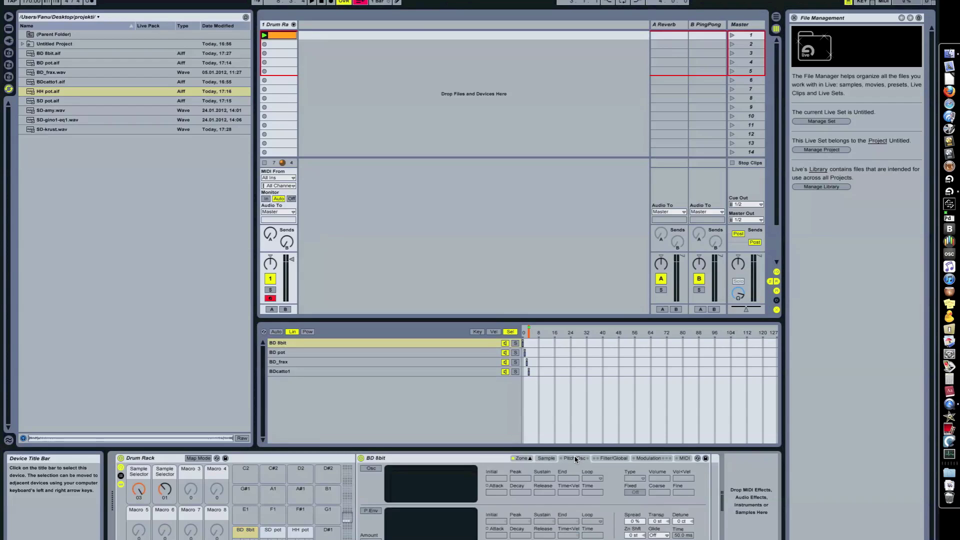
{"action": "left_click", "coordinate": [524, 459]}
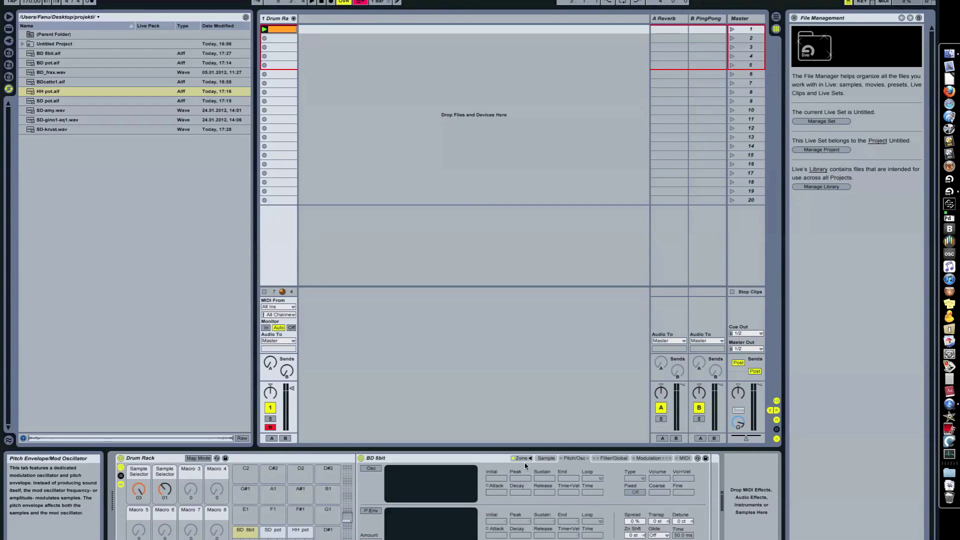
{"action": "left_click", "coordinate": [524, 459]}
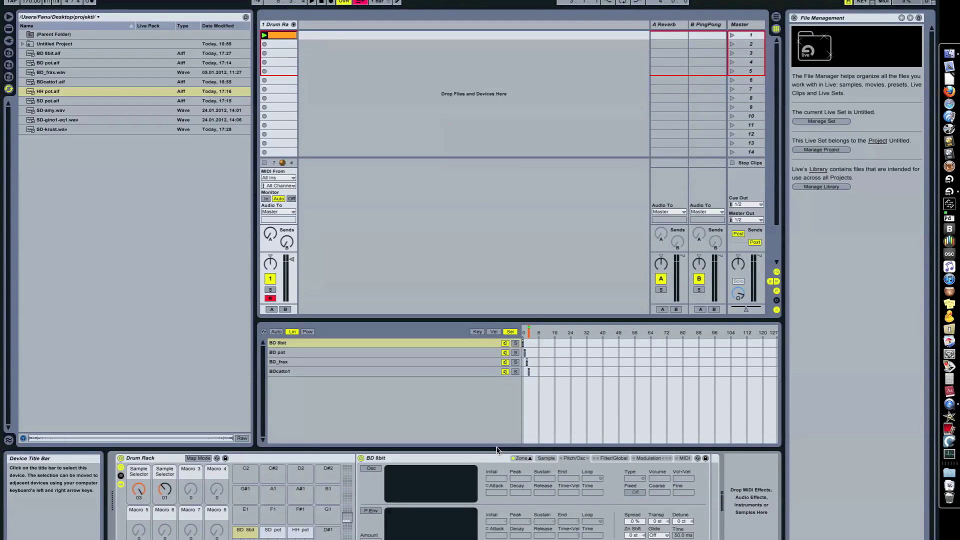
{"action": "left_click", "coordinate": [325, 363]}
{"action": "key", "text": "Up"}
{"action": "key", "text": "Up"}
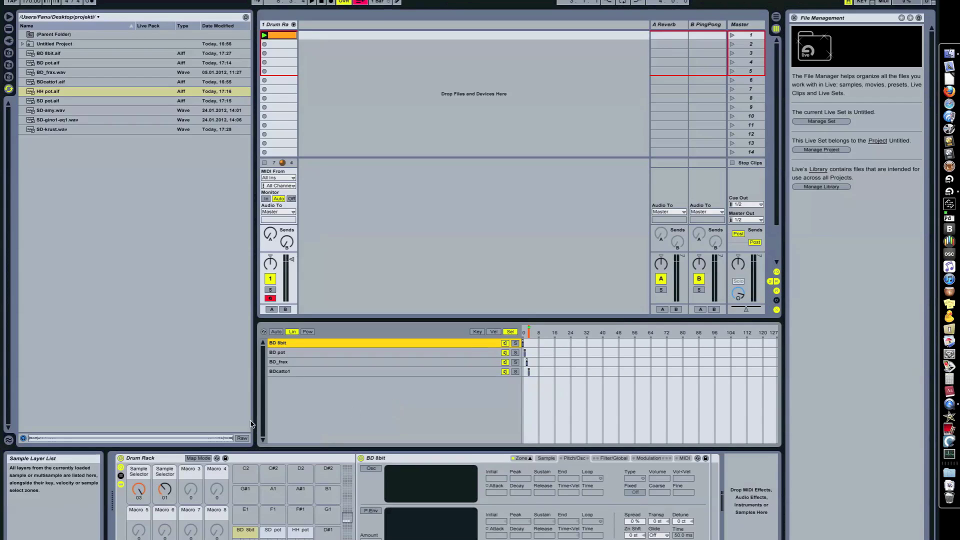
Restart the beat and return the Sample Selector macro to its first layer, 0
{"action": "key", "text": "space"}
{"action": "left_click_drag", "start_coordinate": [167, 490], "coordinate": [138, 500]}
{"action": "left_click", "coordinate": [138, 489]}
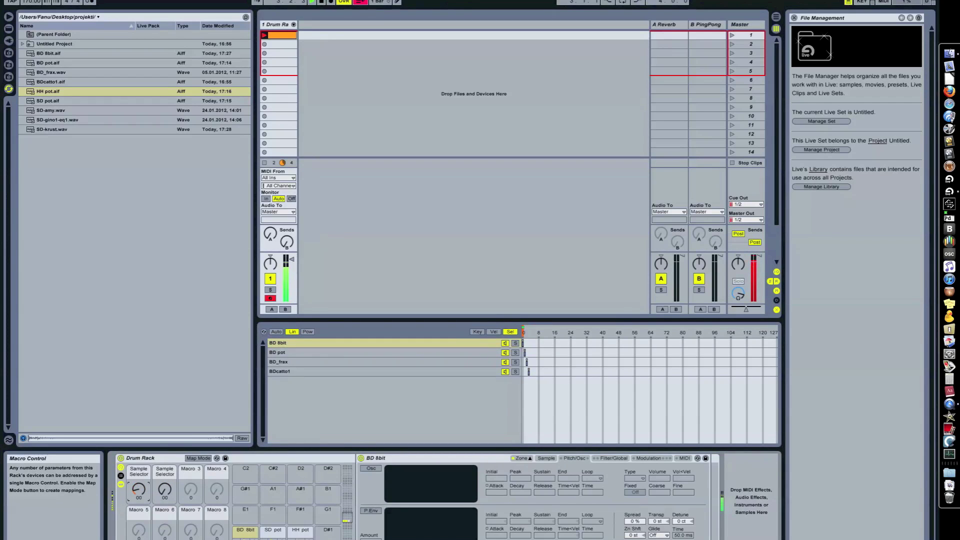